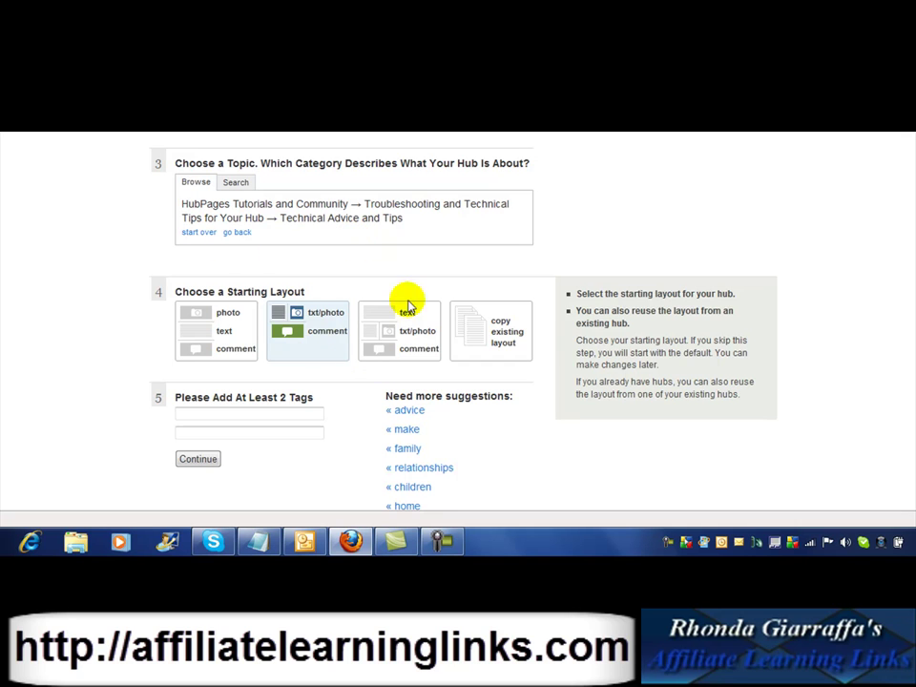
Tag the hub 'education' and 'advice', submit it, and accept the content-policy notice.
scroll(610, 312, down, 3)
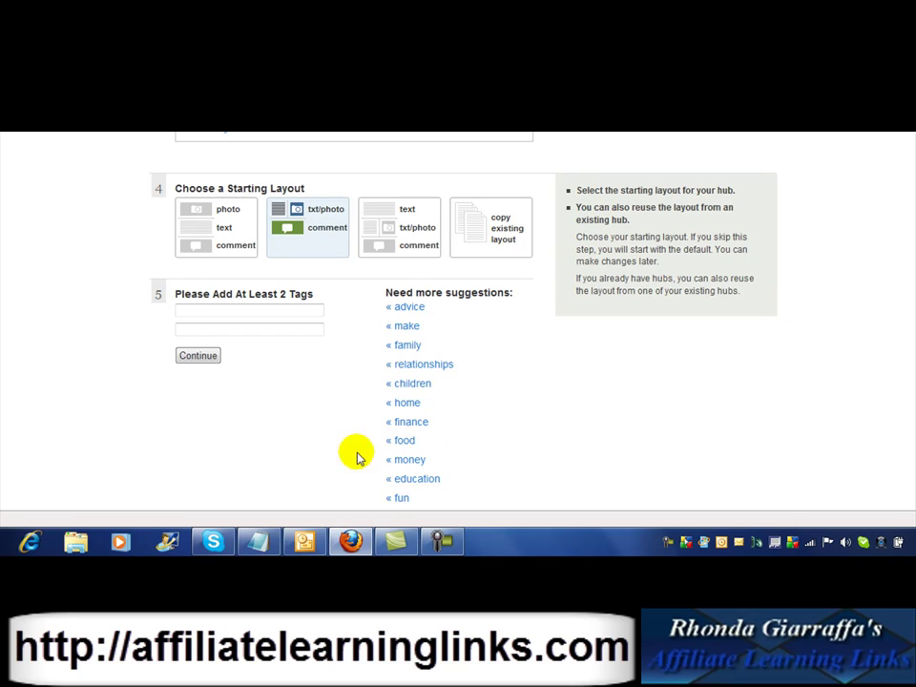
click(417, 480)
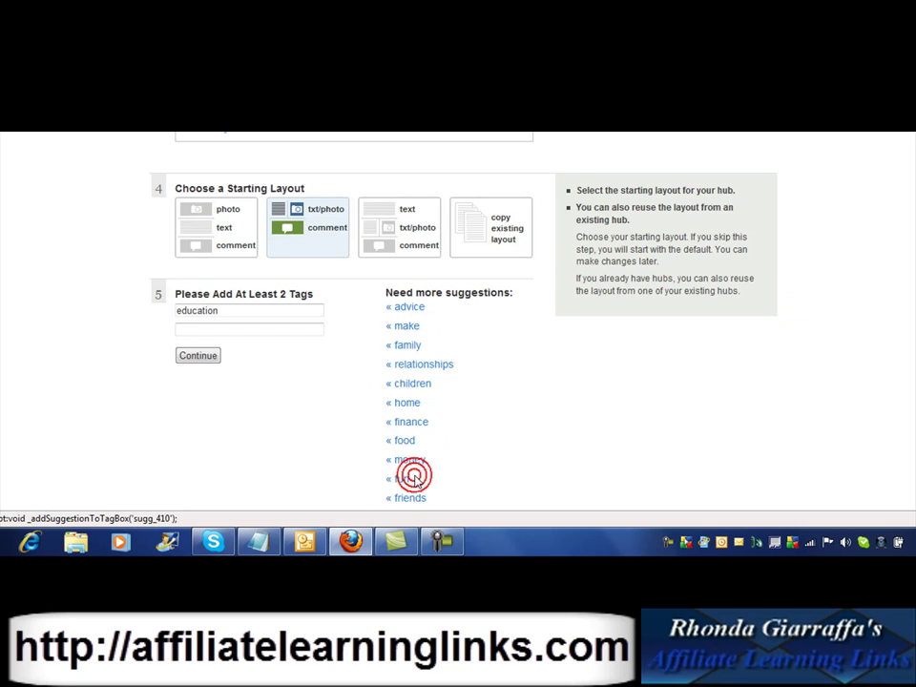
click(414, 309)
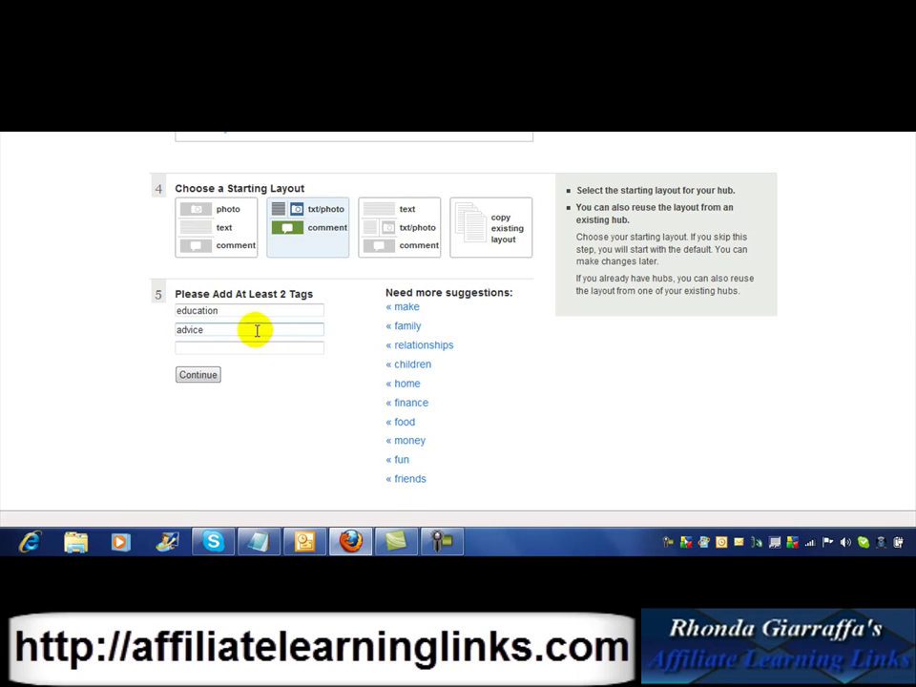
click(205, 374)
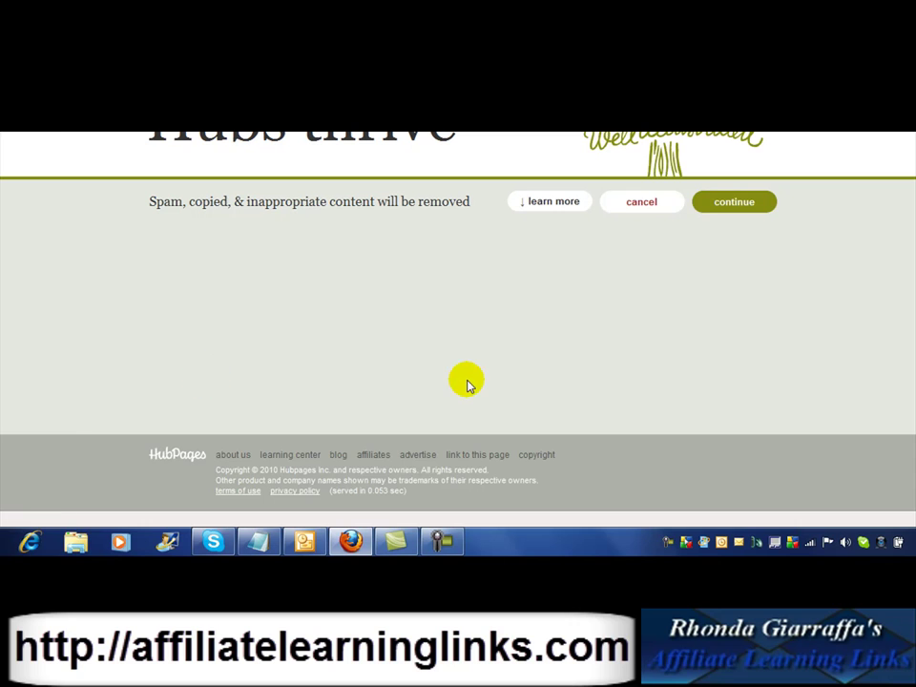
click(723, 206)
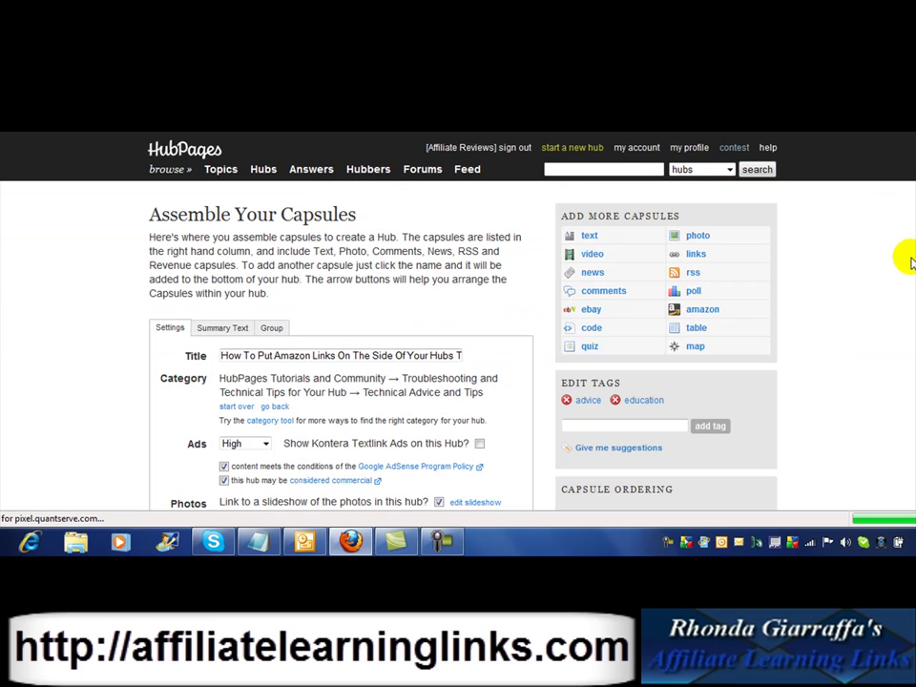
Scroll through the starting text, photo and comments capsules and the capsule ordering panel.
scroll(458, 325, down, 1)
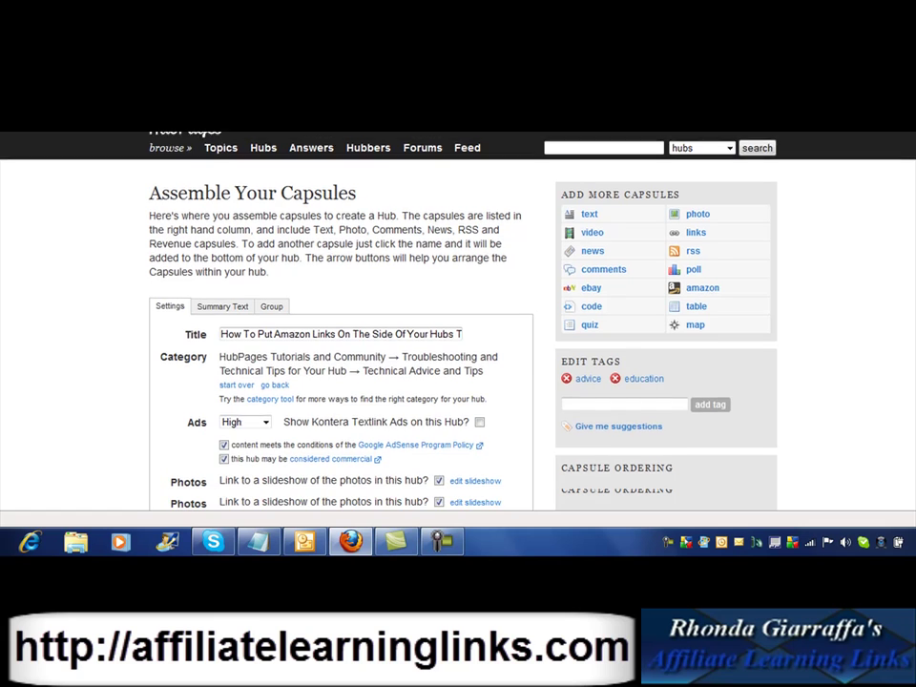
scroll(458, 325, down, 5)
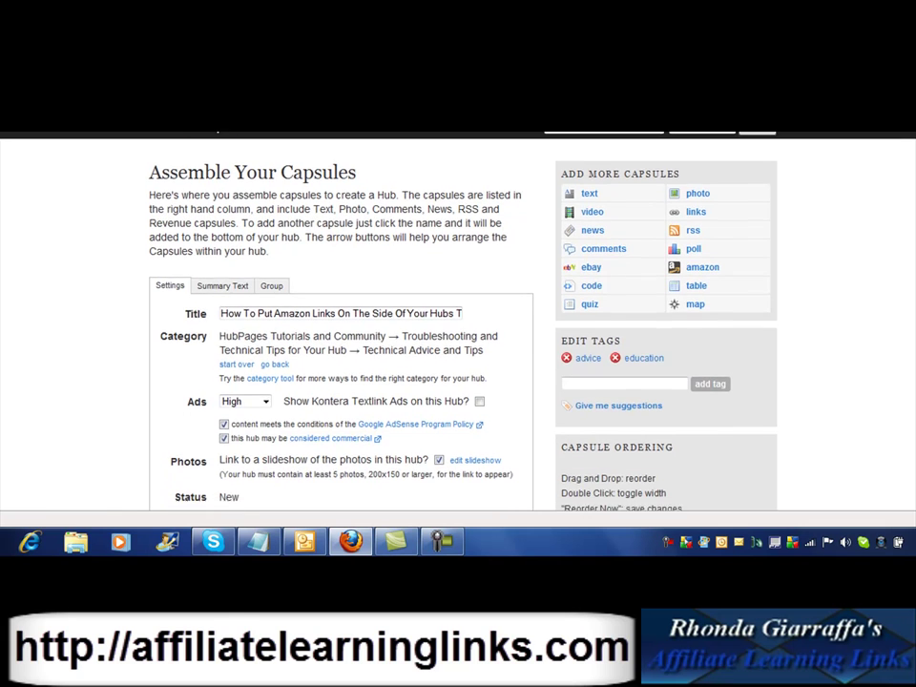
scroll(458, 325, down, 6)
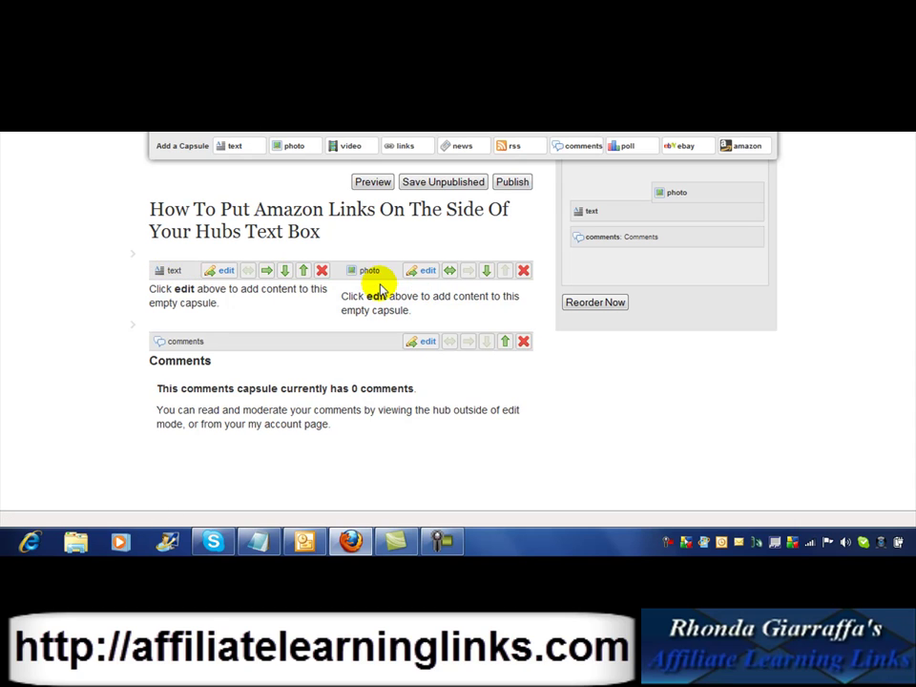
mouse_move(378, 271)
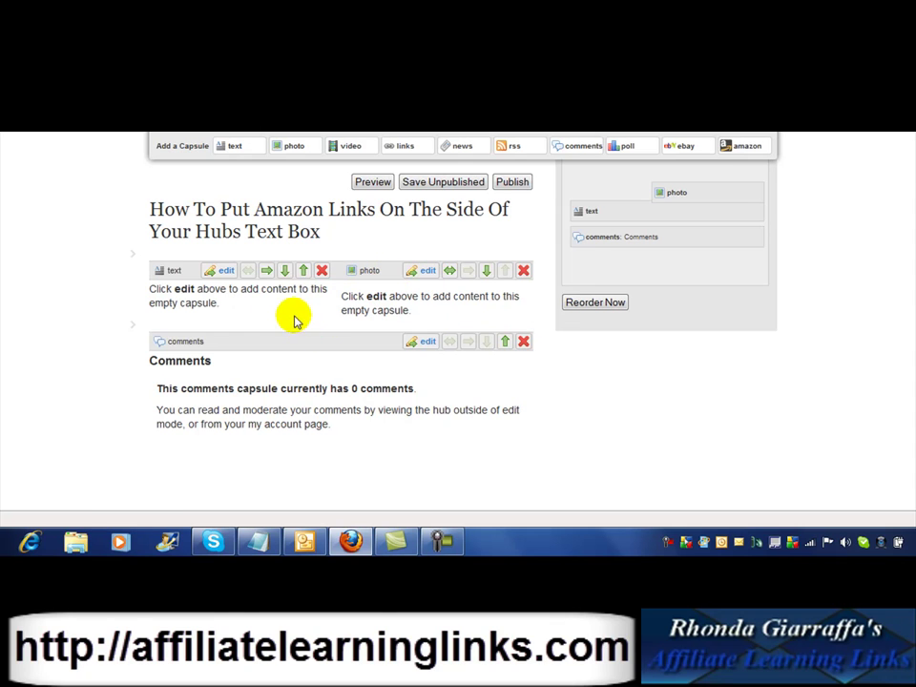
scroll(457, 324, up, 1)
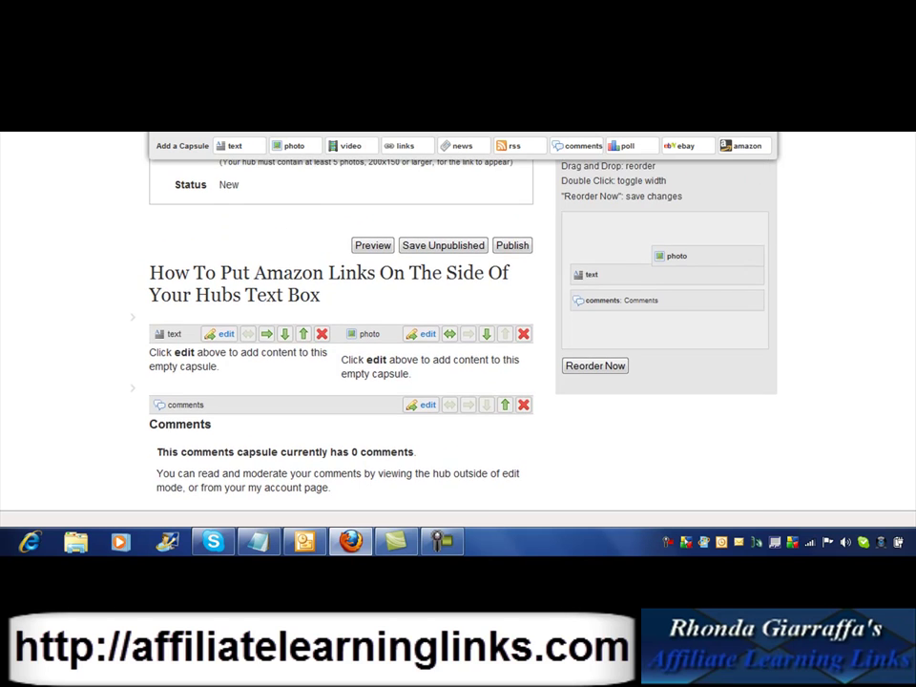
scroll(689, 276, up, 5)
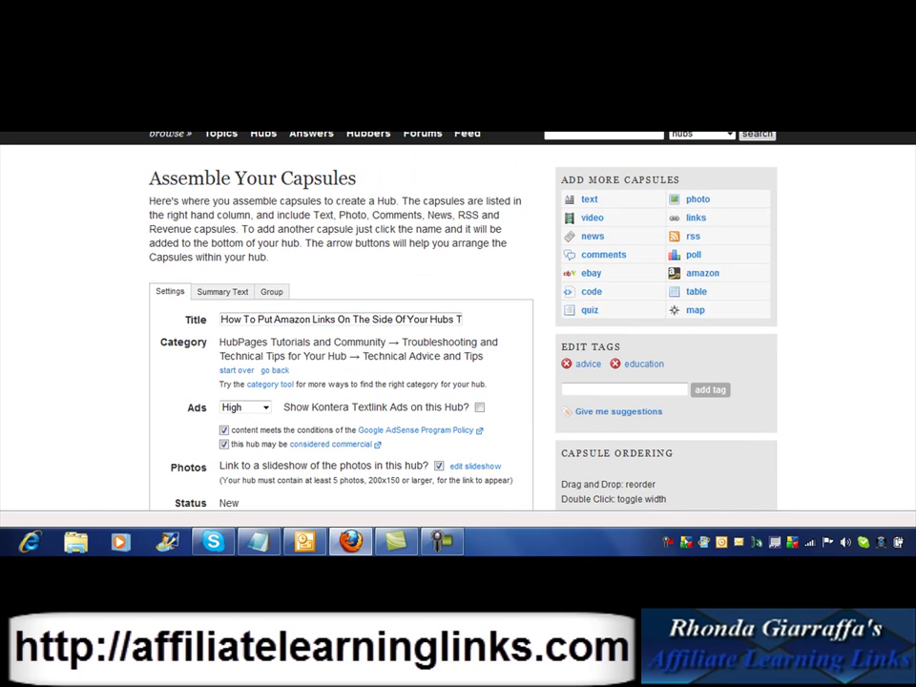
Add a text capsule and an Amazon capsule, moving each above Comments.
click(589, 202)
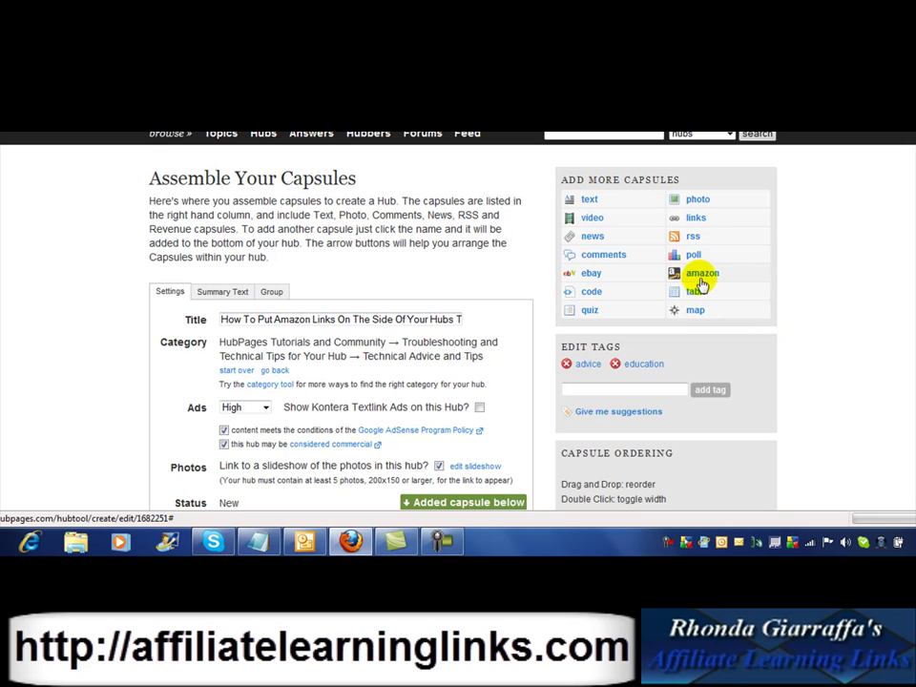
click(701, 274)
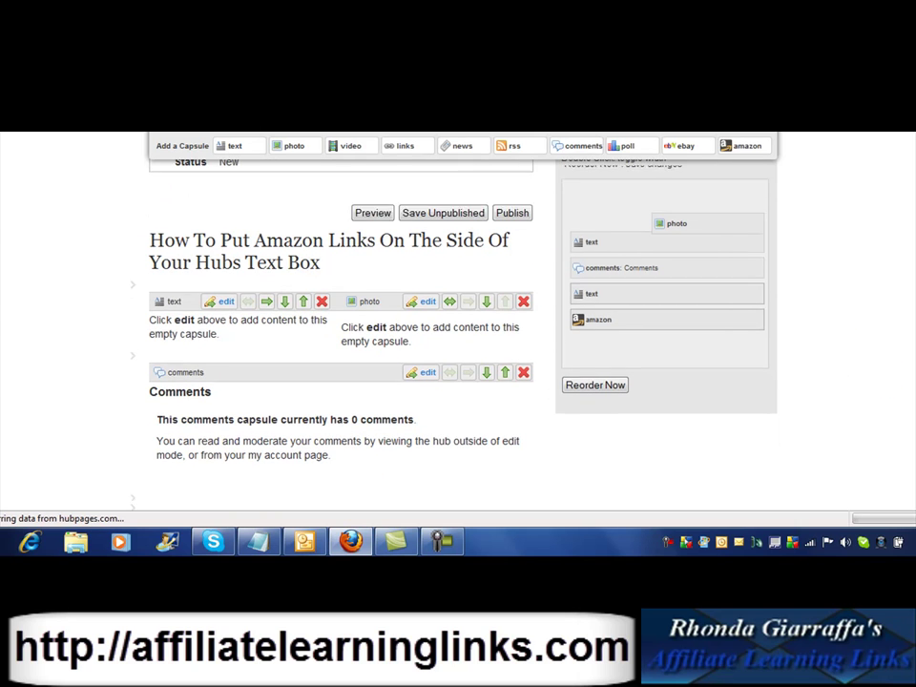
scroll(458, 314, down, 3)
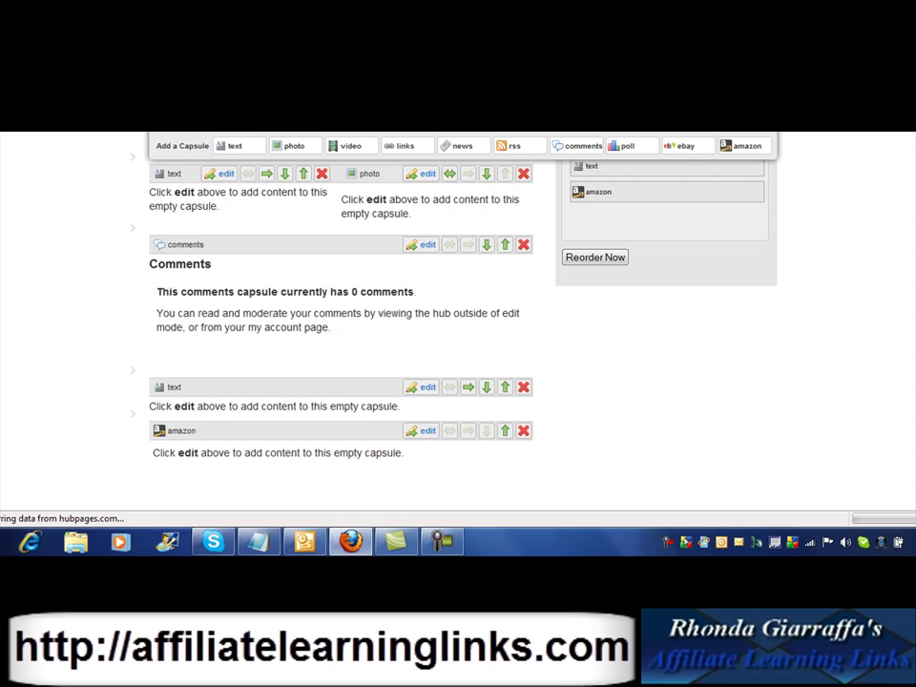
click(503, 389)
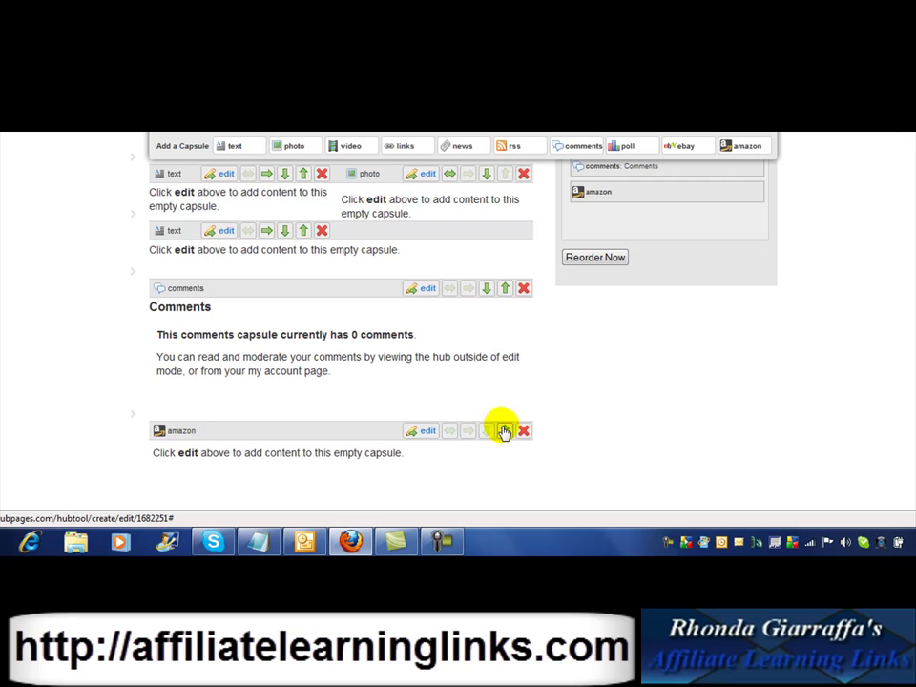
click(505, 430)
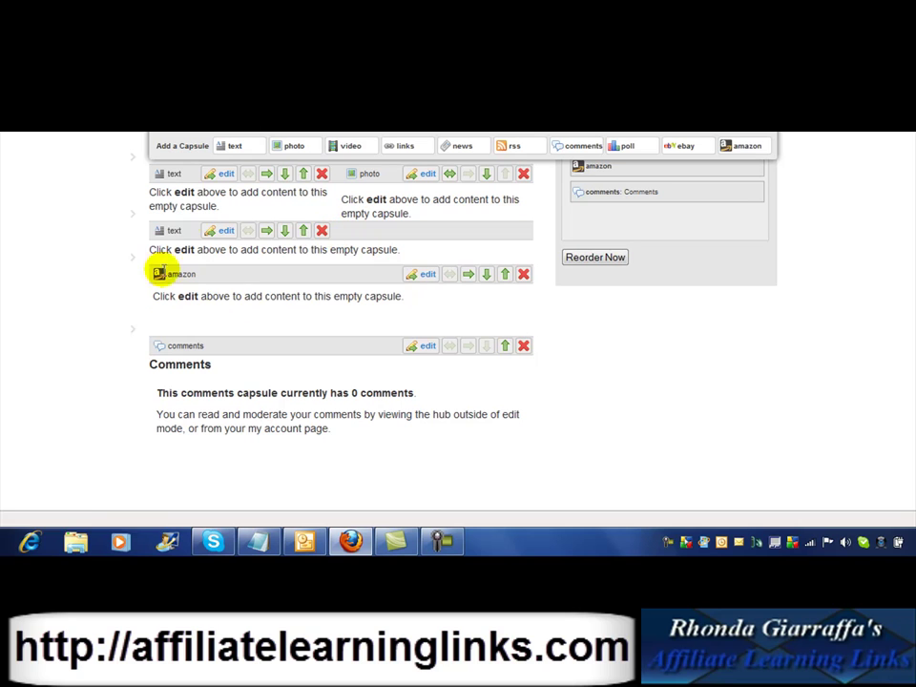
Give the new text capsule the subtitle 'This is how you do it' and body 'test text', and save.
click(212, 232)
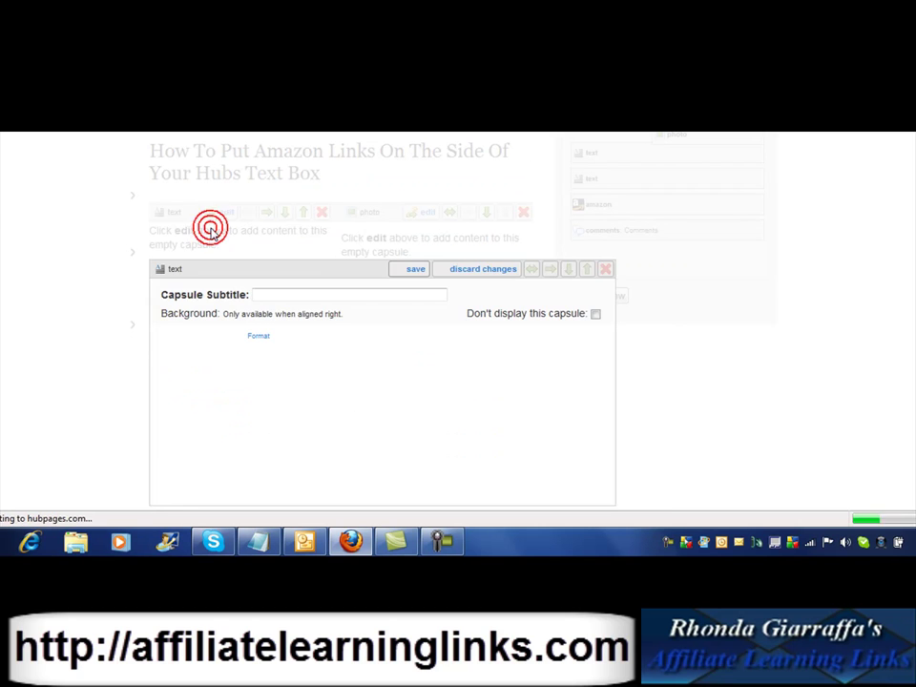
click(323, 334)
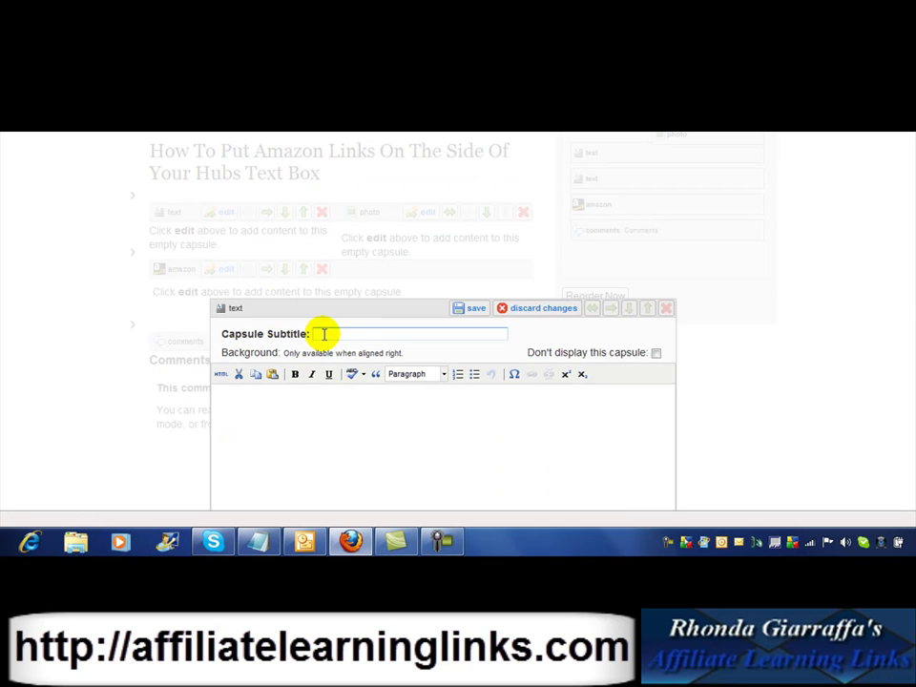
click(322, 333)
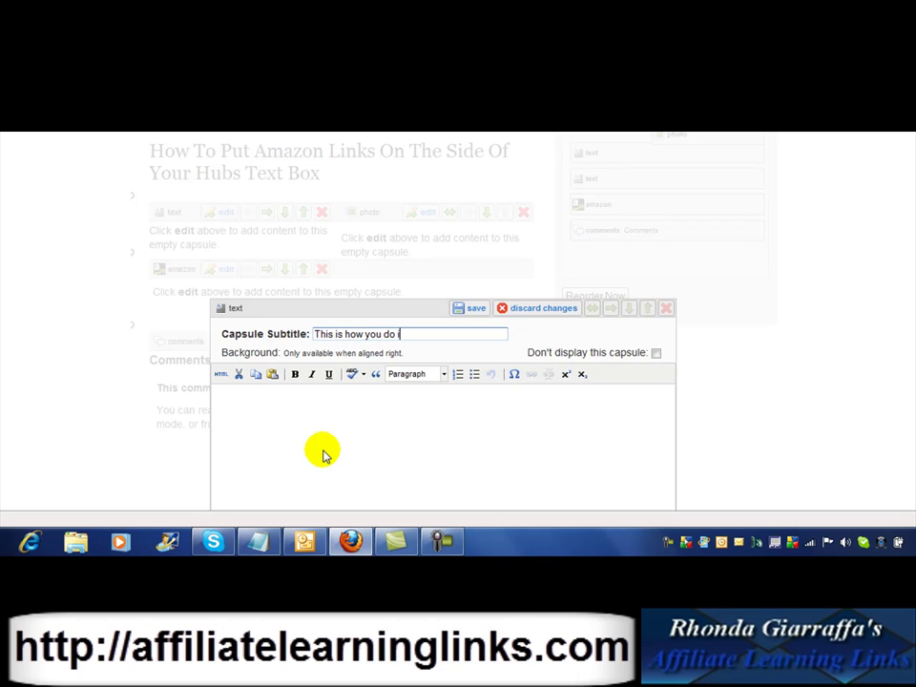
click(323, 408)
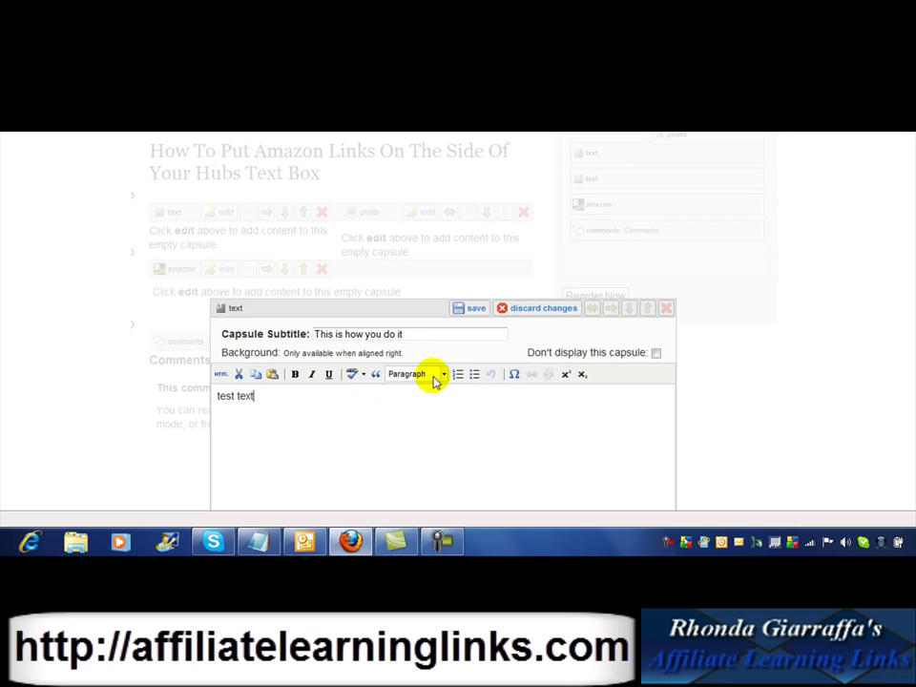
click(480, 310)
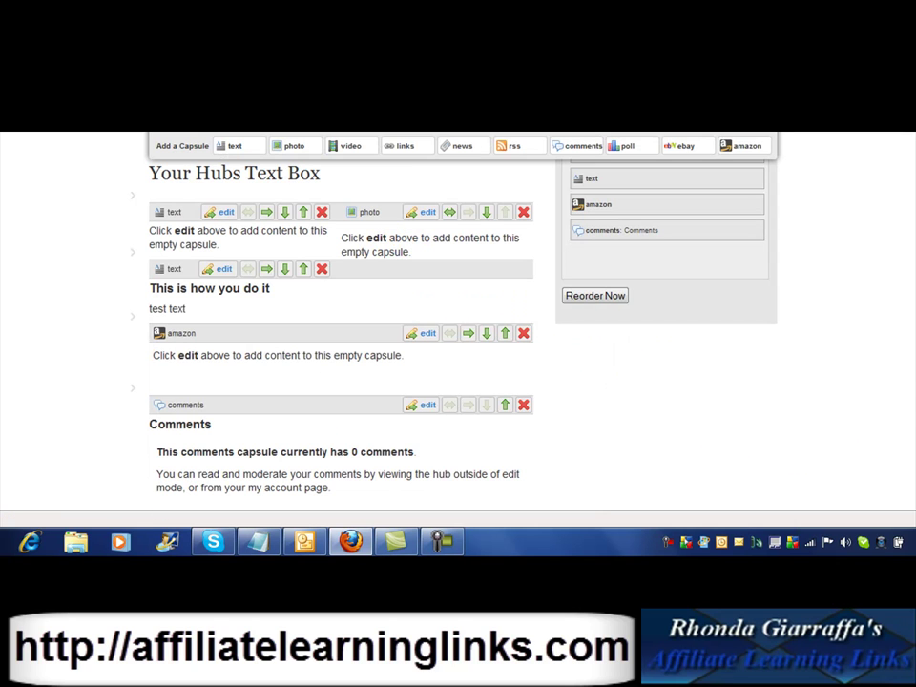
Move the Amazon capsule above the 'This is how you do it' text capsule and edit it.
scroll(340, 315, up, 5)
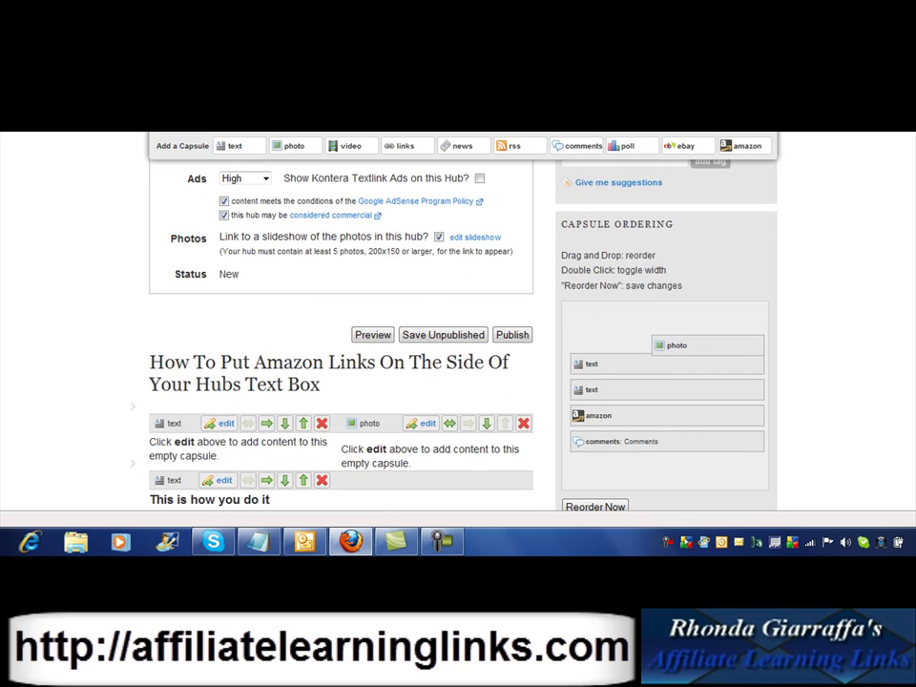
scroll(340, 314, down, 5)
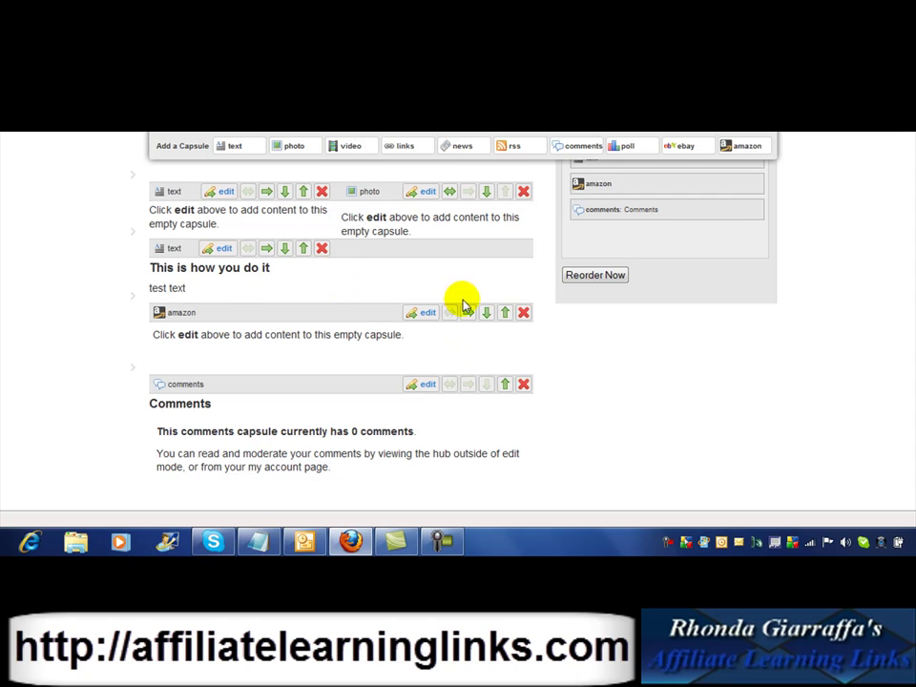
click(504, 312)
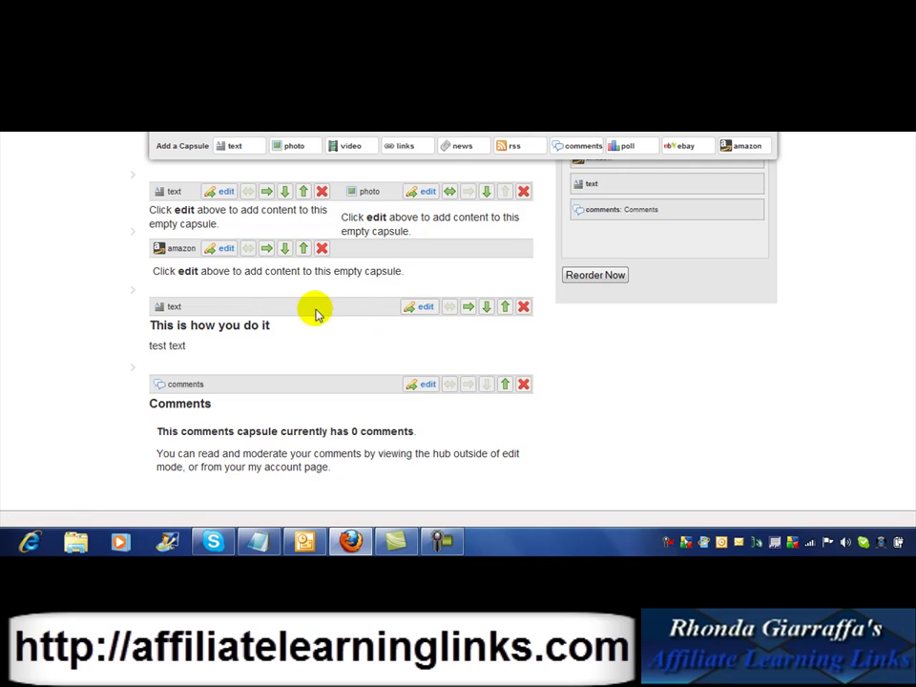
click(226, 248)
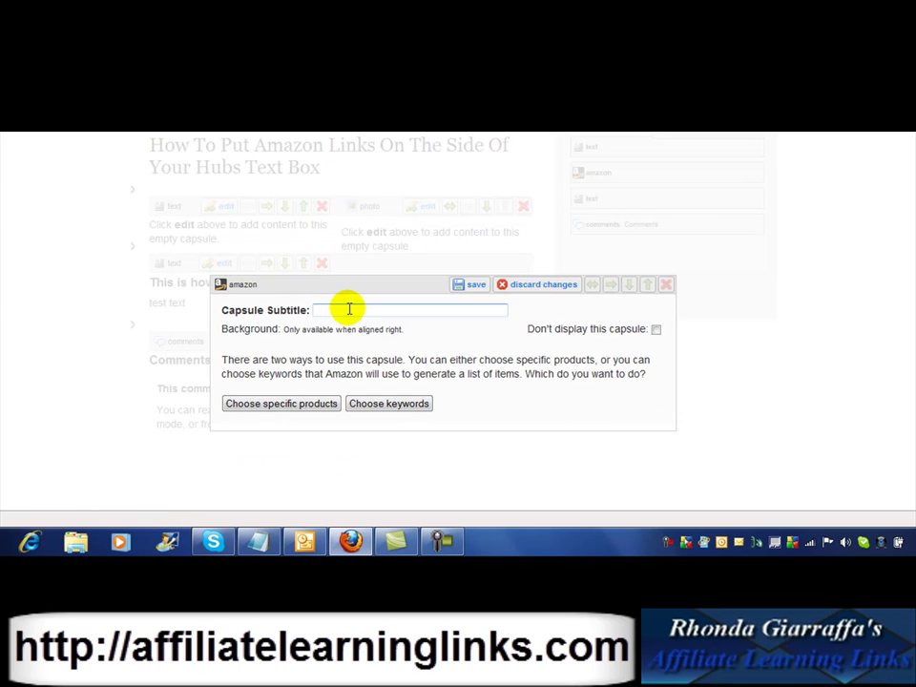
Set the Amazon capsule subtitle 'Cool Books I Like' with keywords 'affiliate marketing books', preview, and save.
click(345, 312)
click(345, 312)
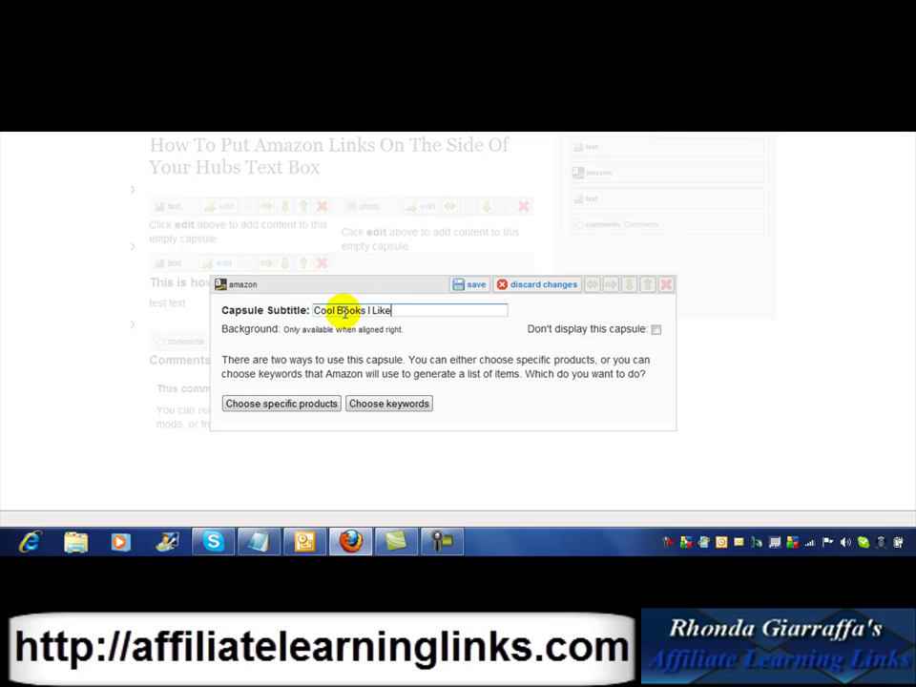
click(391, 403)
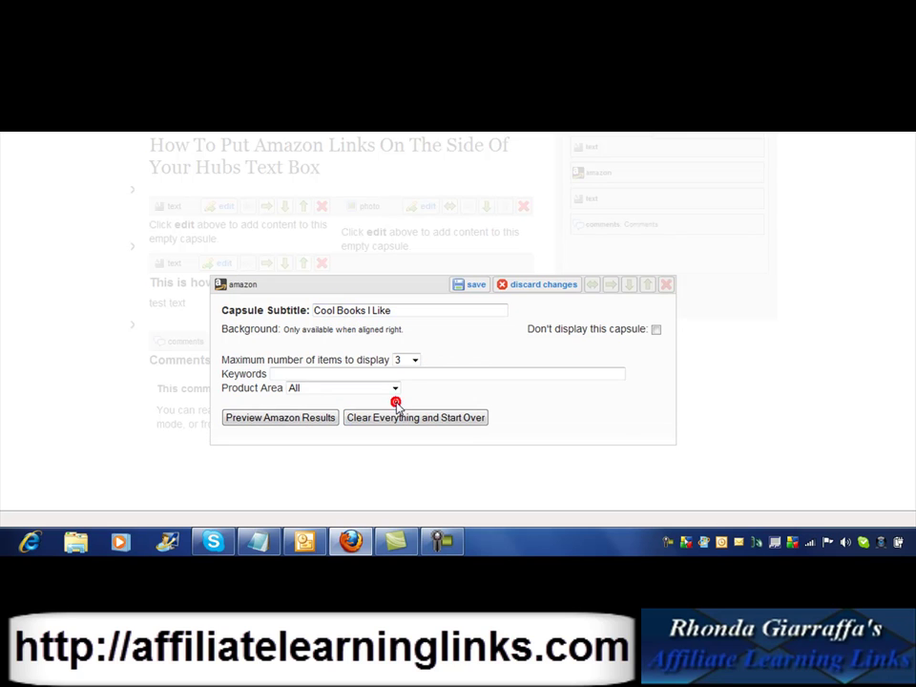
click(308, 375)
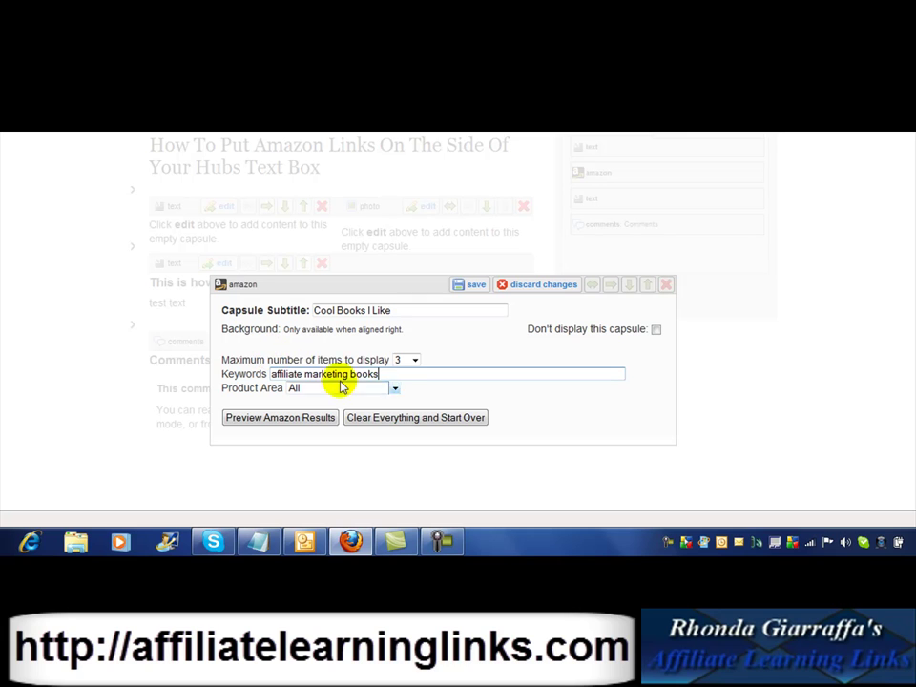
click(286, 421)
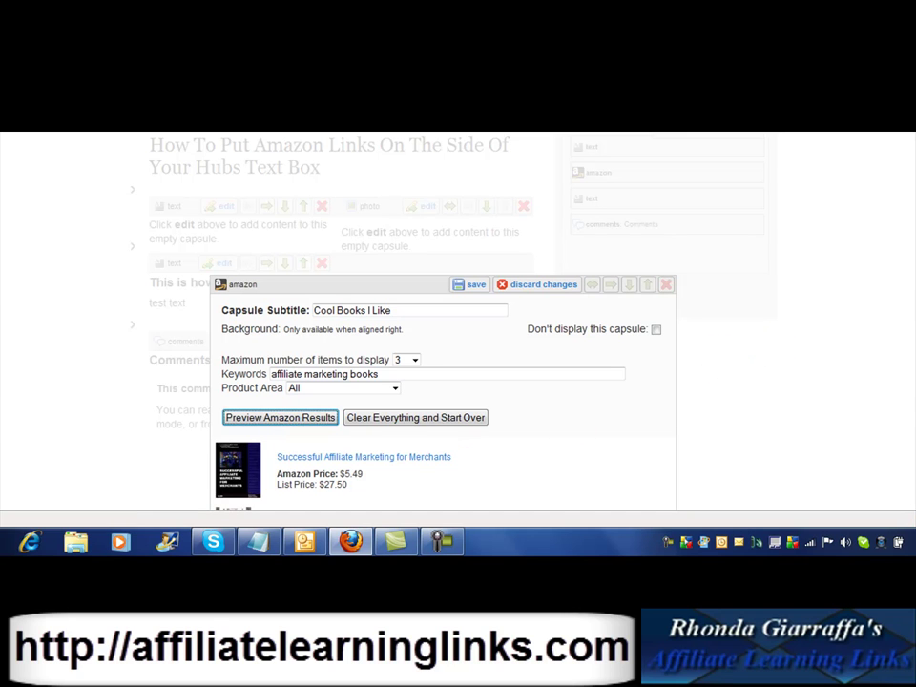
scroll(381, 334, down, 3)
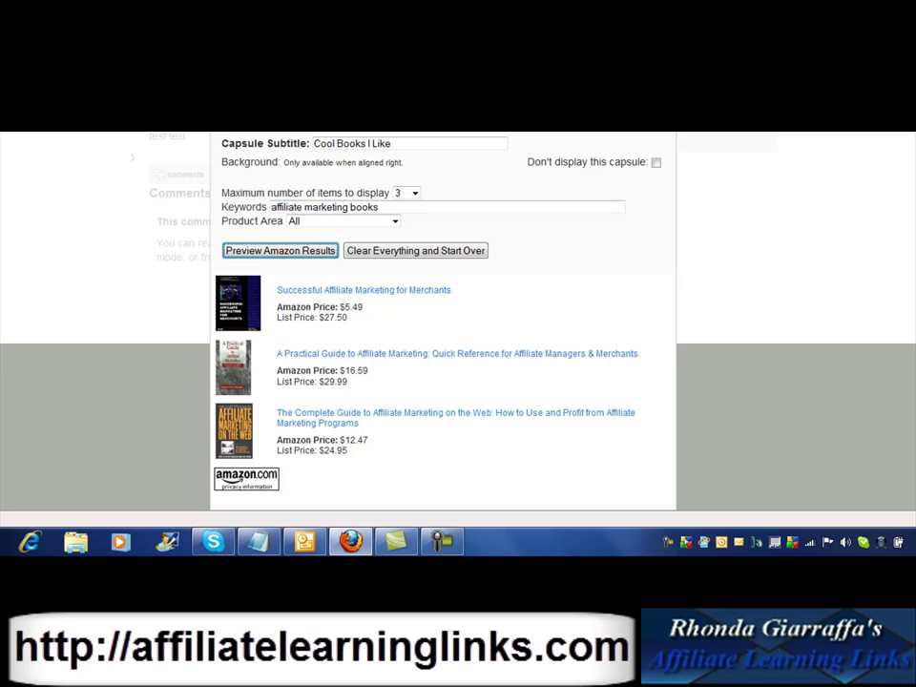
scroll(443, 334, up, 1)
scroll(757, 413, up, 1)
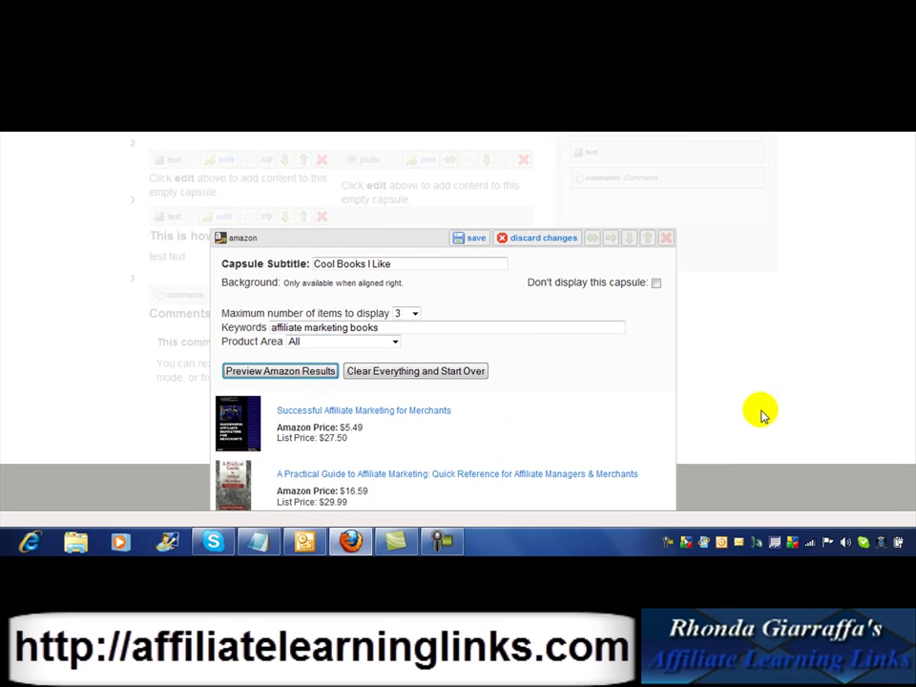
click(467, 240)
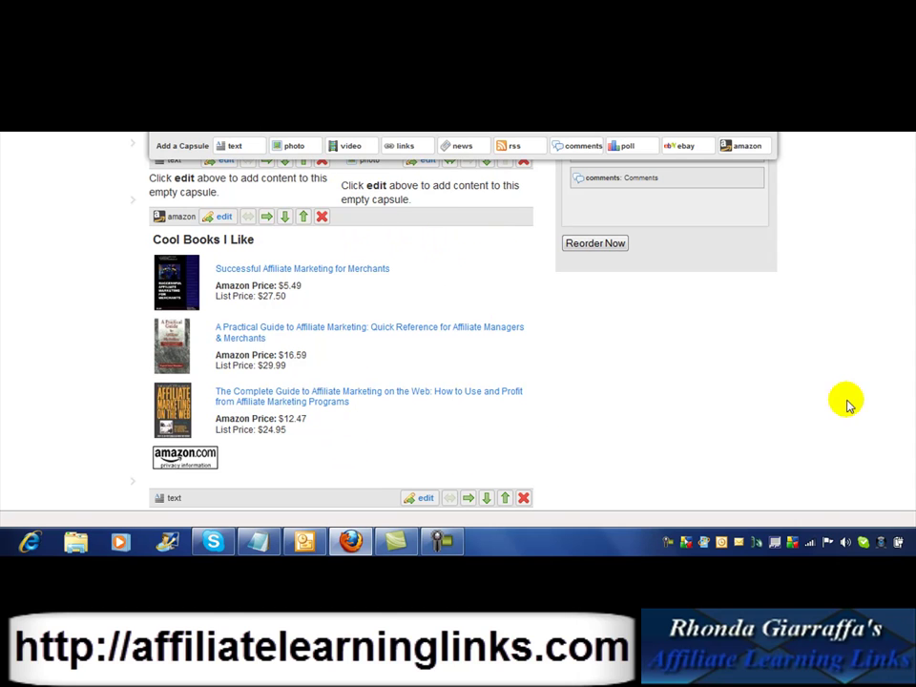
Float the text capsule right and move it up beside the Amazon book list.
scroll(458, 324, down, 3)
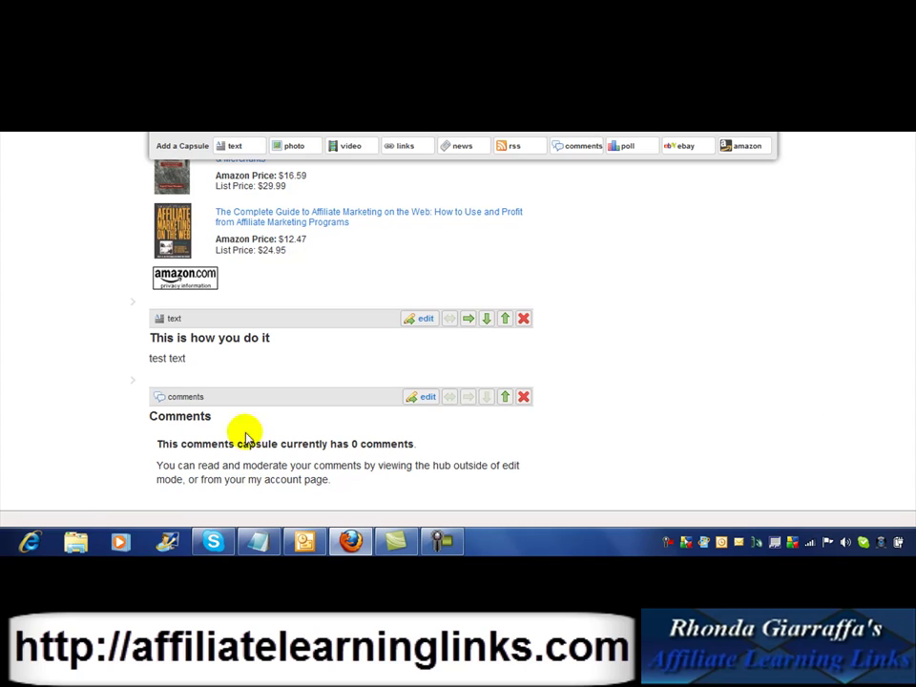
click(466, 320)
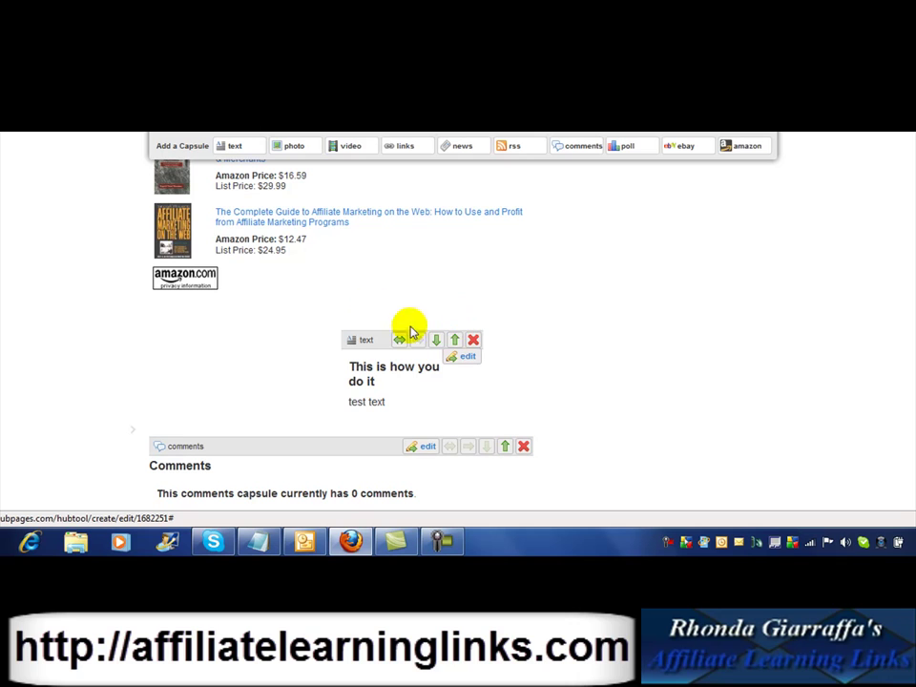
click(455, 344)
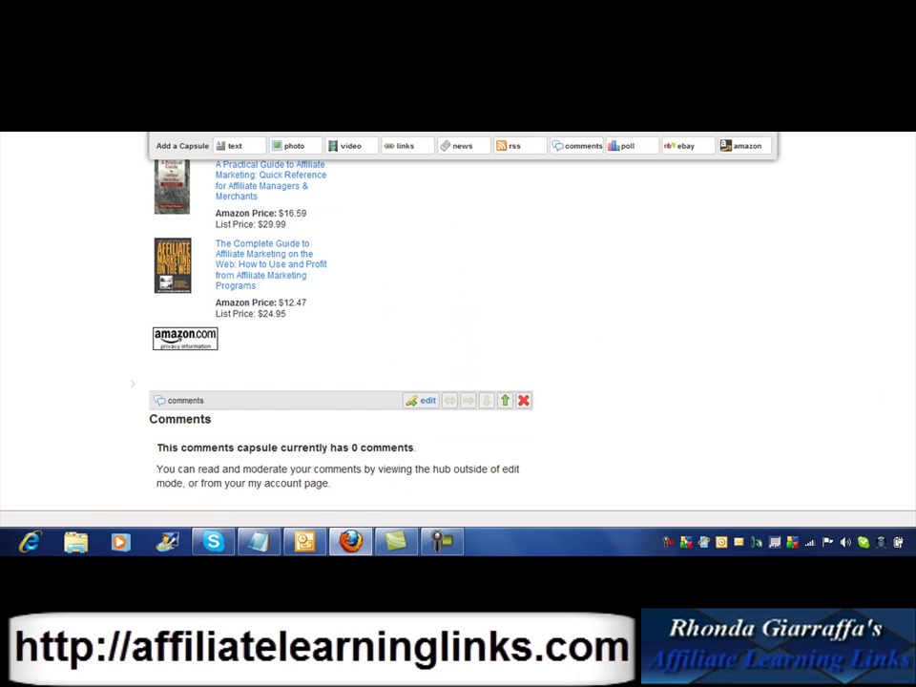
scroll(458, 324, up, 5)
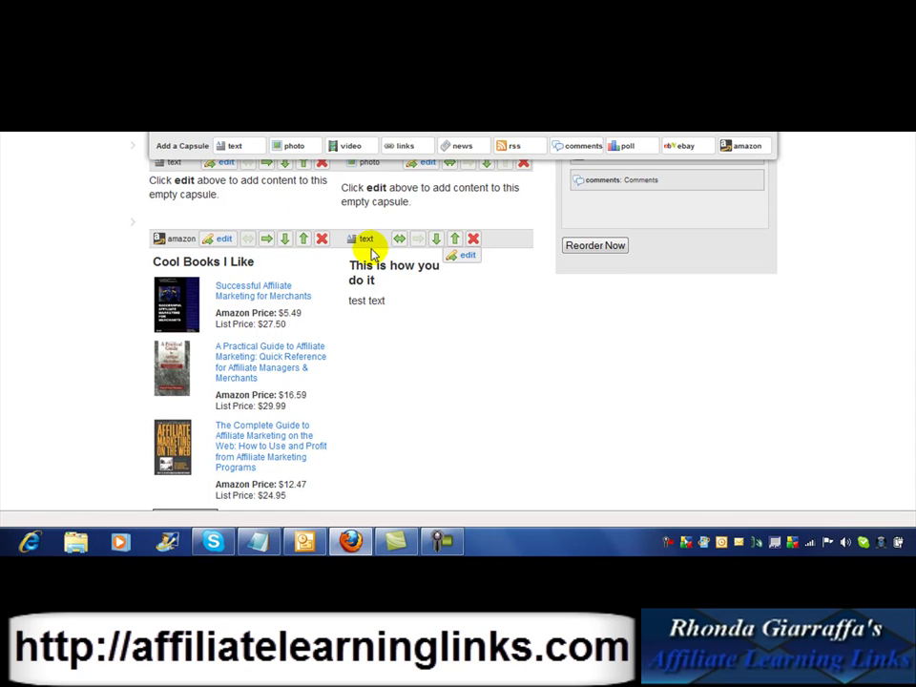
Append filler lines 'khgk;adfjh' and 'asjl;kjgfalkjg' to the text capsule body and save.
click(463, 257)
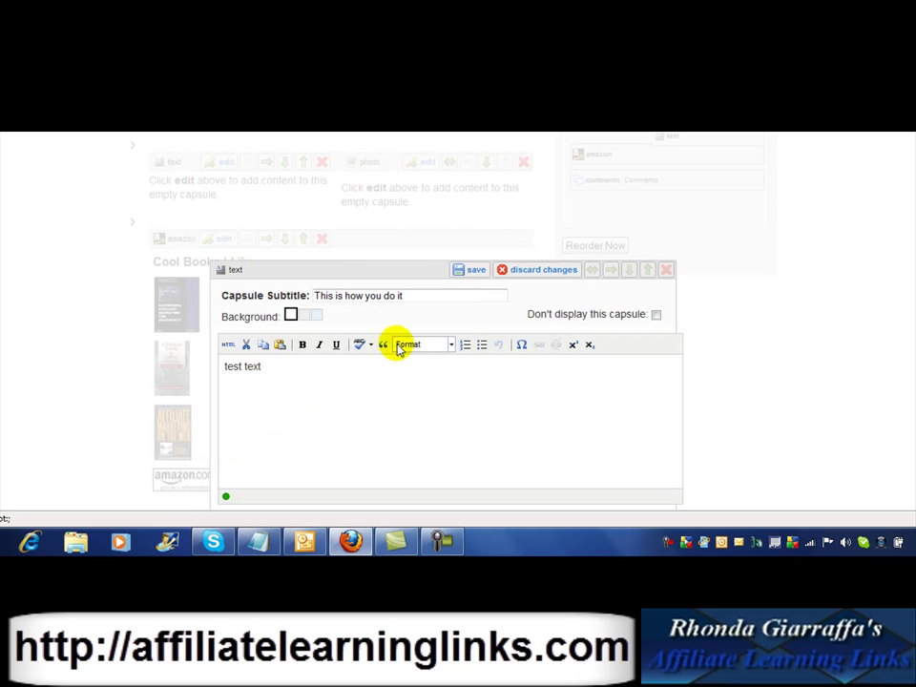
click(291, 369)
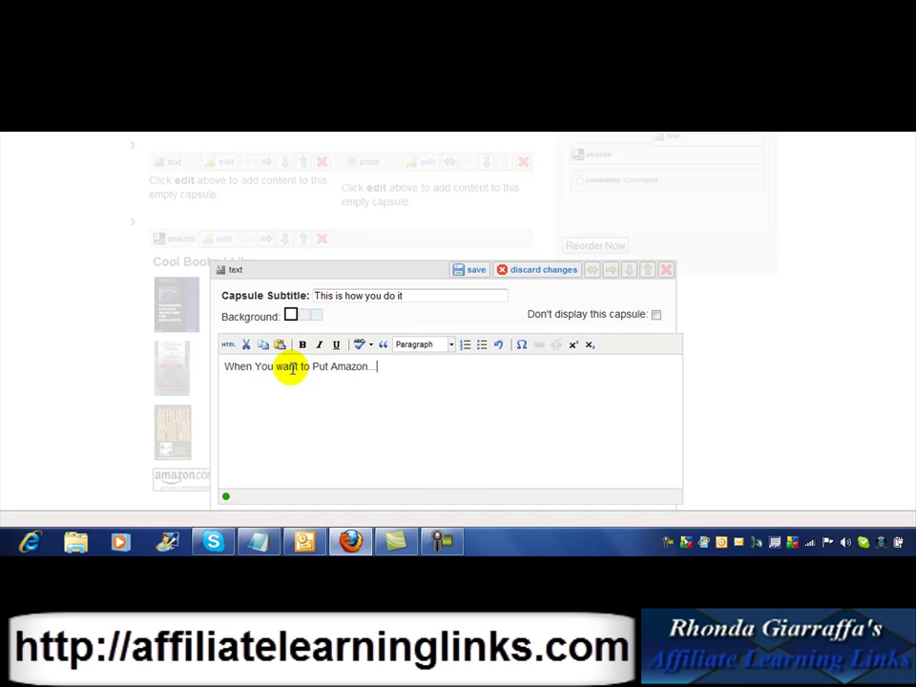
text(khgk;adfjh)
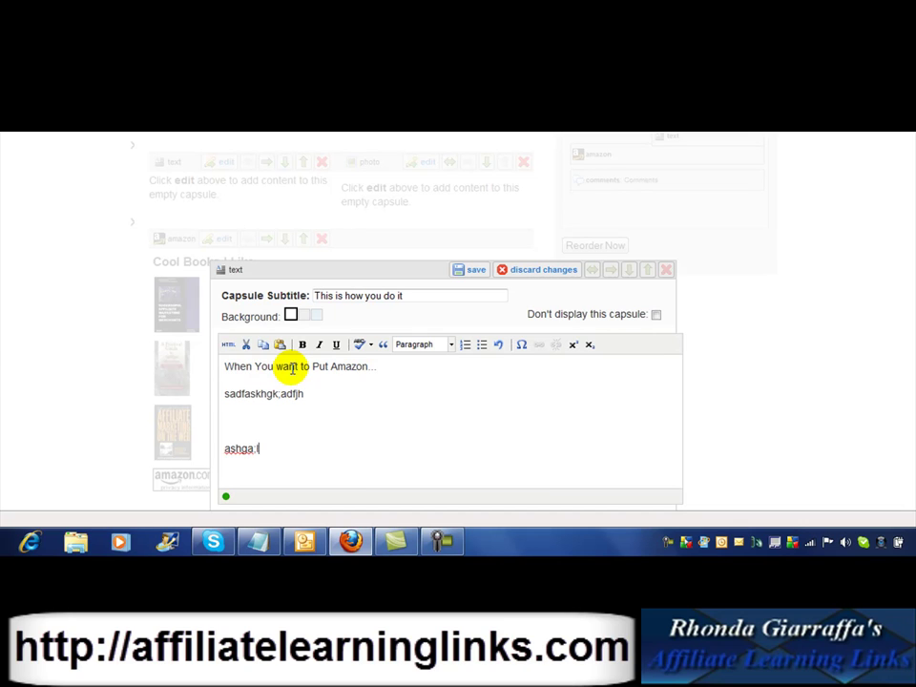
key(Return)
key(Return)
text(asjl;kjgfalkjg)
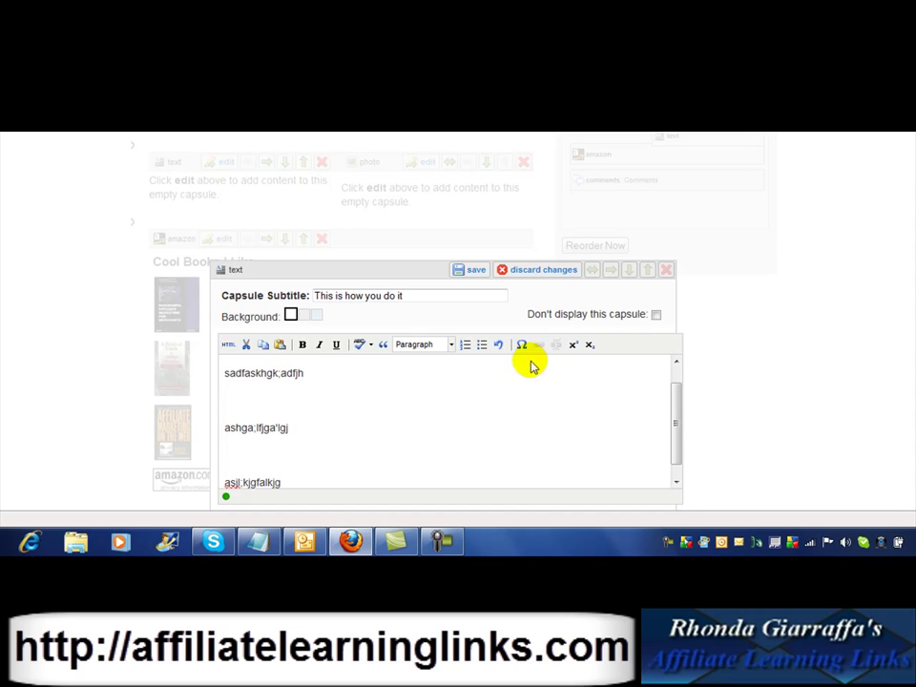
click(472, 273)
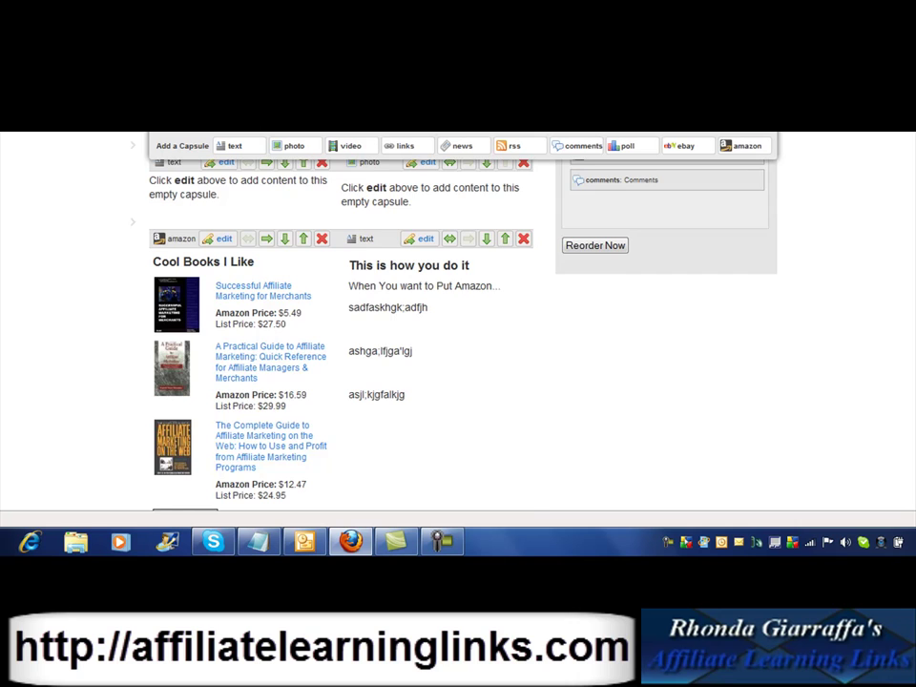
Reopen the 'Cool Books I Like' Amazon capsule's editor.
scroll(342, 315, down, 2)
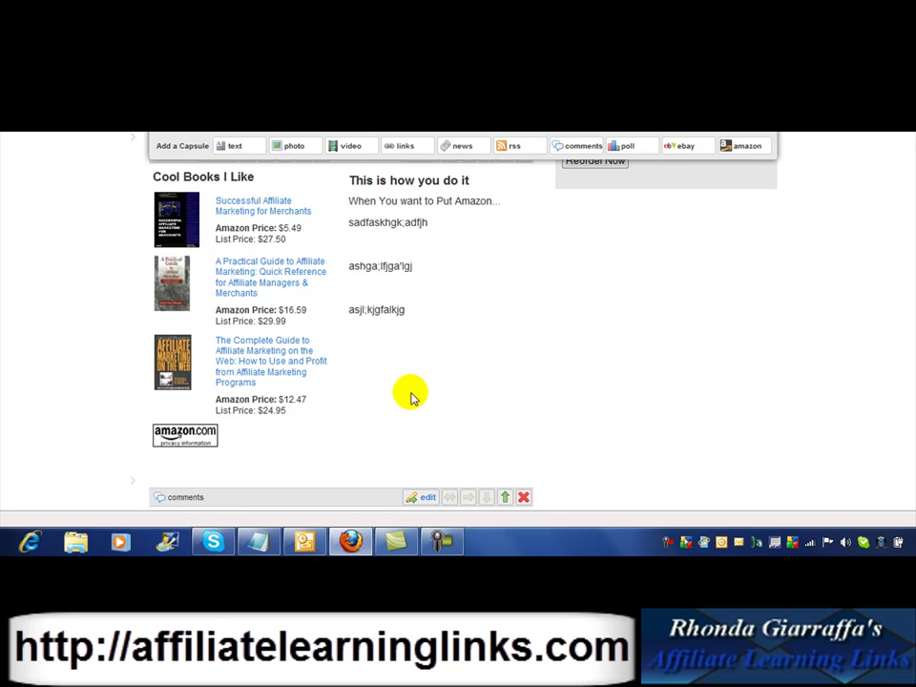
scroll(344, 324, up, 3)
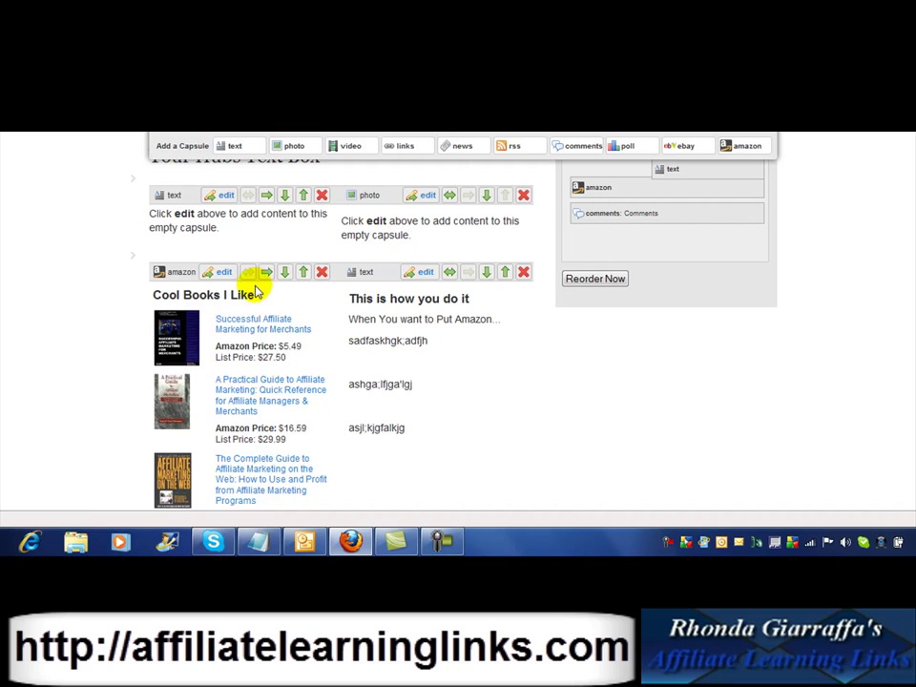
click(223, 274)
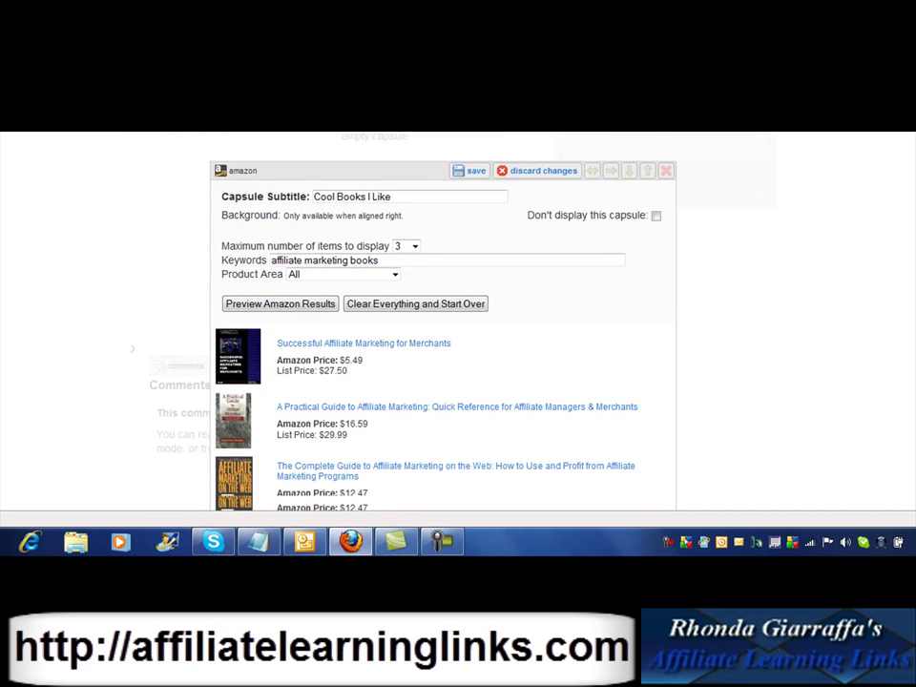
Set the Amazon capsule's maximum displayed items to 2, refresh the preview, and save.
click(421, 238)
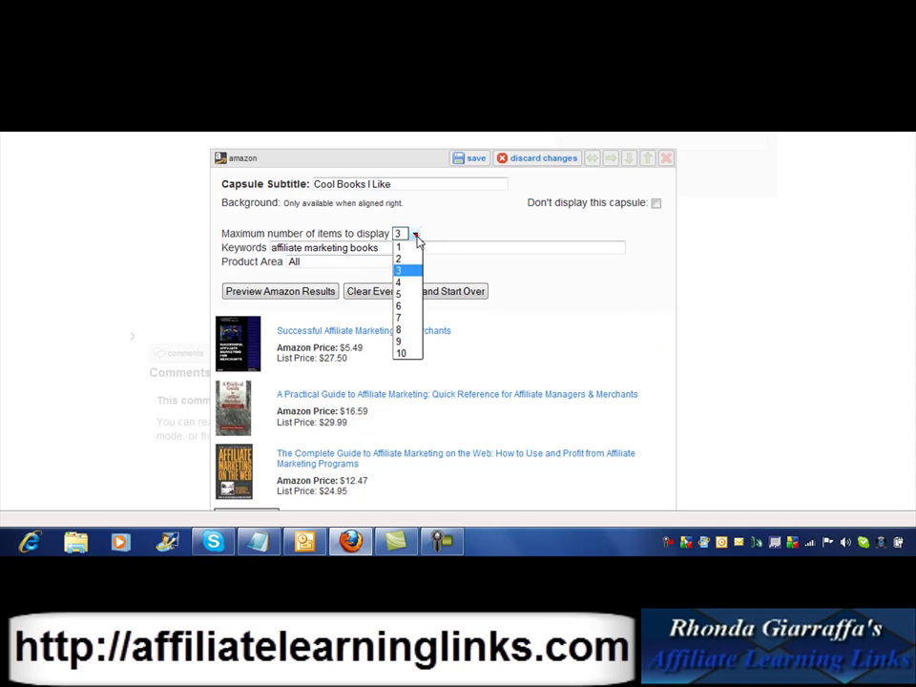
click(406, 256)
click(321, 290)
scroll(685, 370, down, 1)
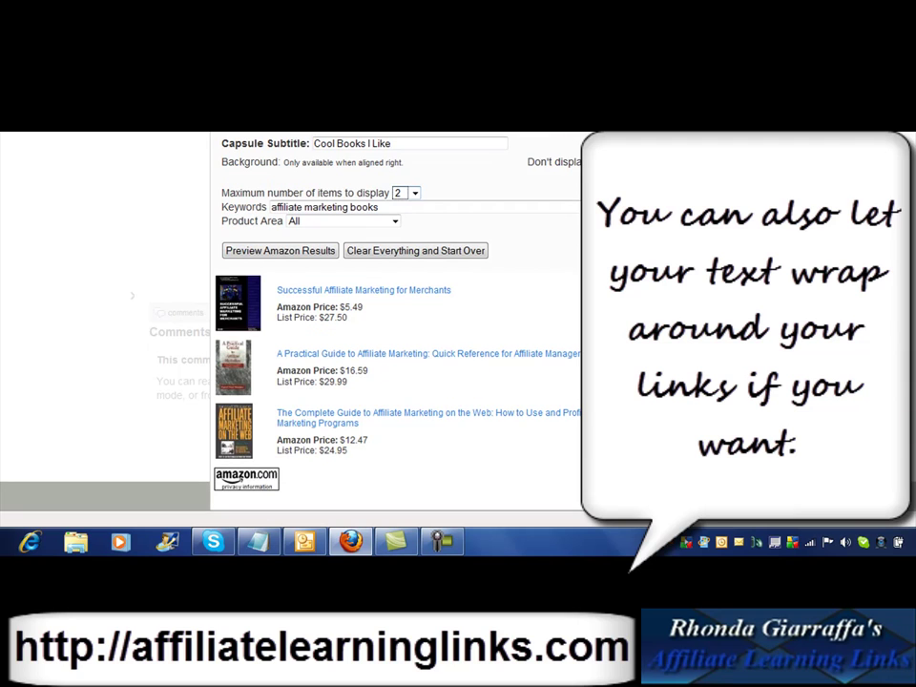
scroll(382, 324, up, 4)
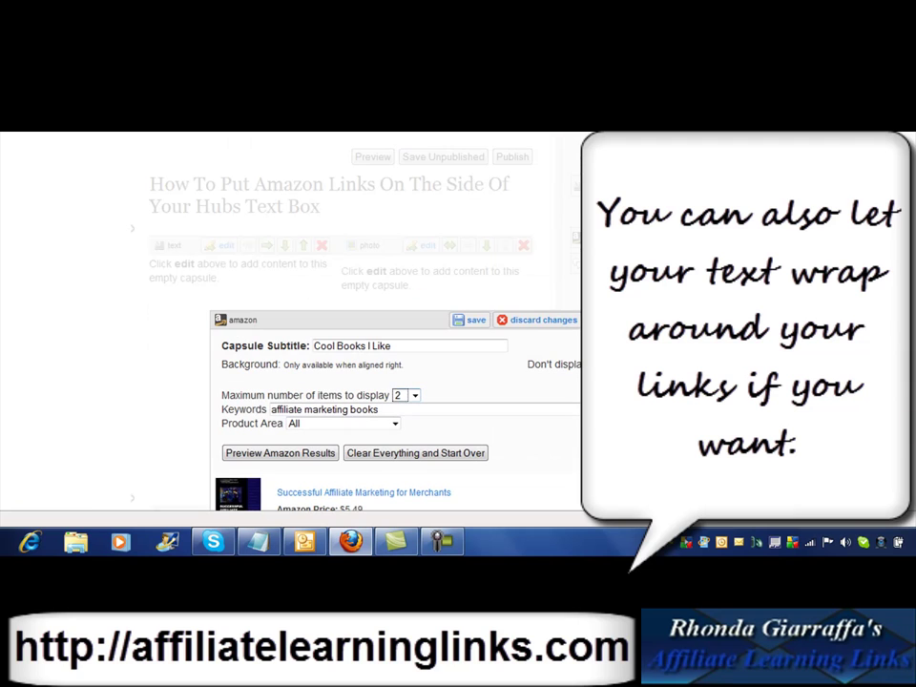
click(470, 321)
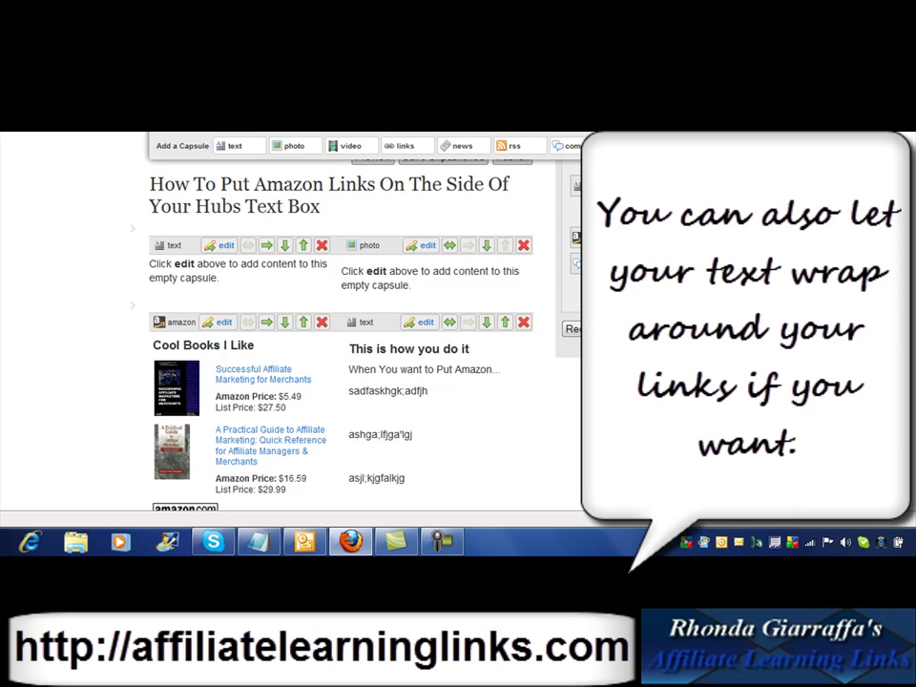
Float the Amazon book capsule right, make the text capsule full width, and move the Amazon capsule up beside it.
scroll(341, 324, down, 3)
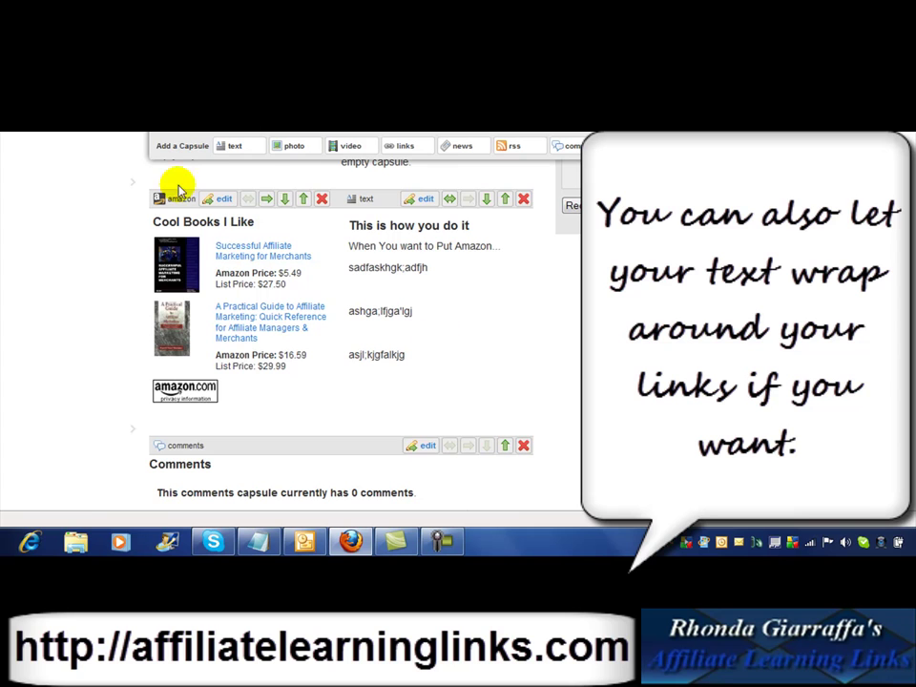
click(265, 201)
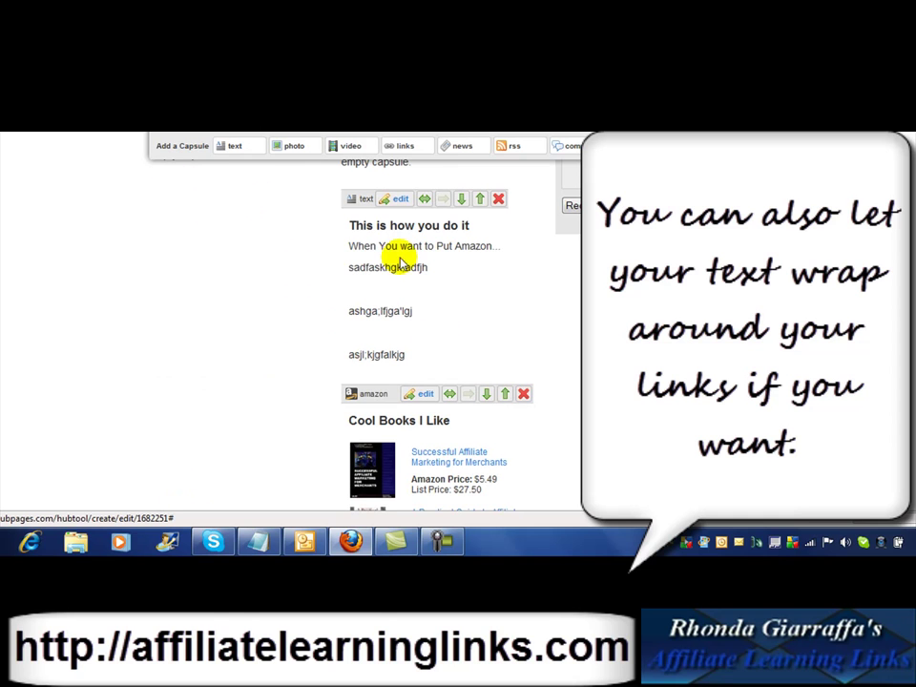
click(422, 199)
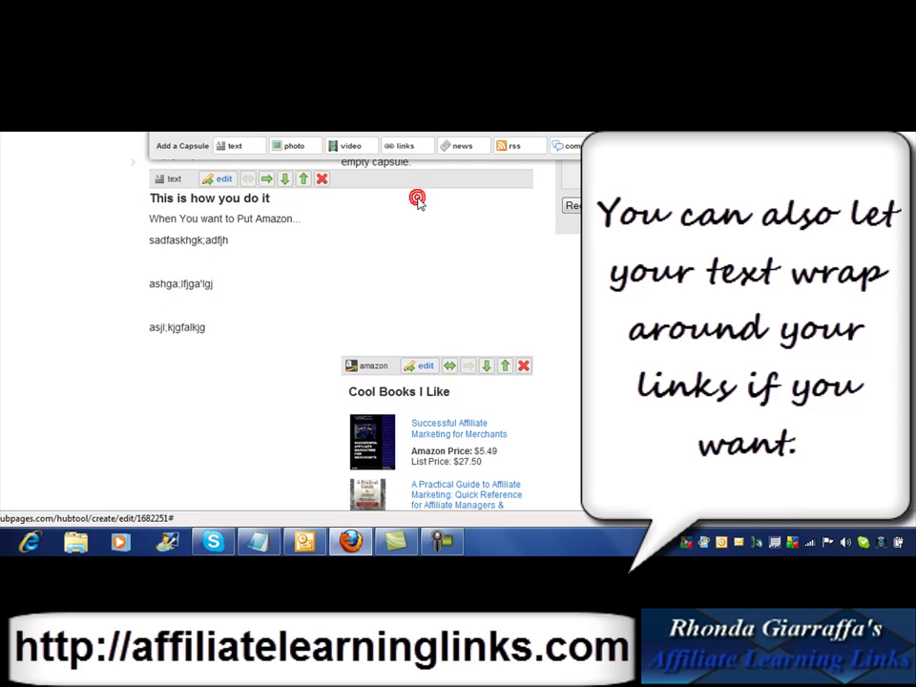
click(504, 367)
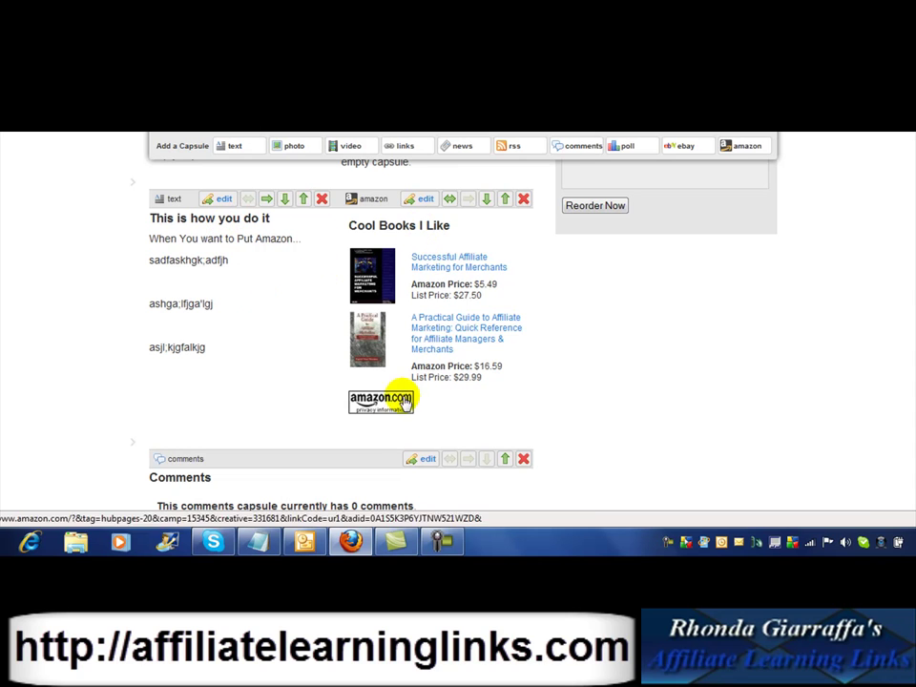
scroll(458, 325, up, 3)
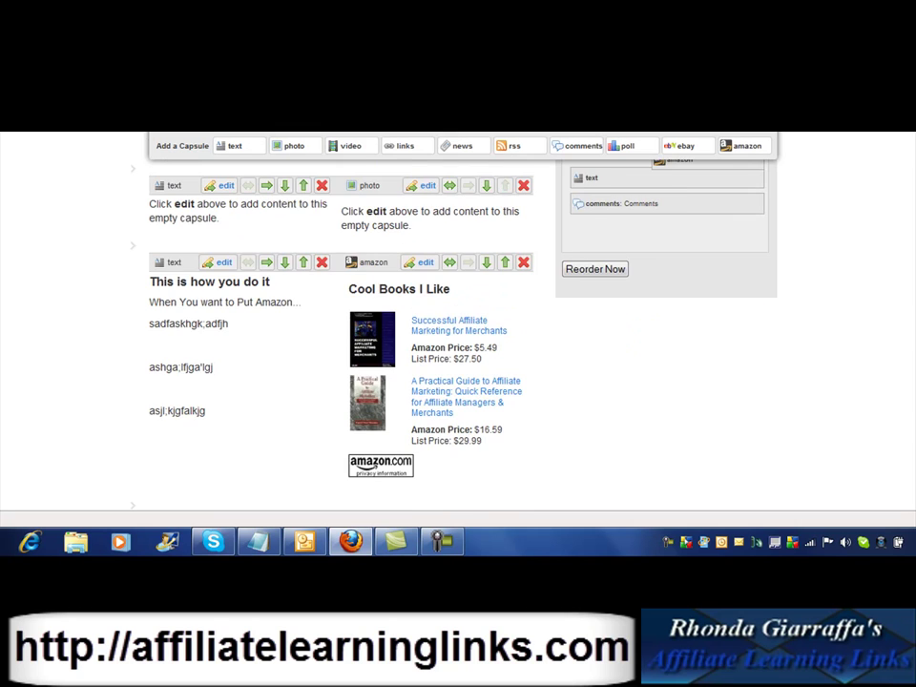
scroll(458, 325, up, 1)
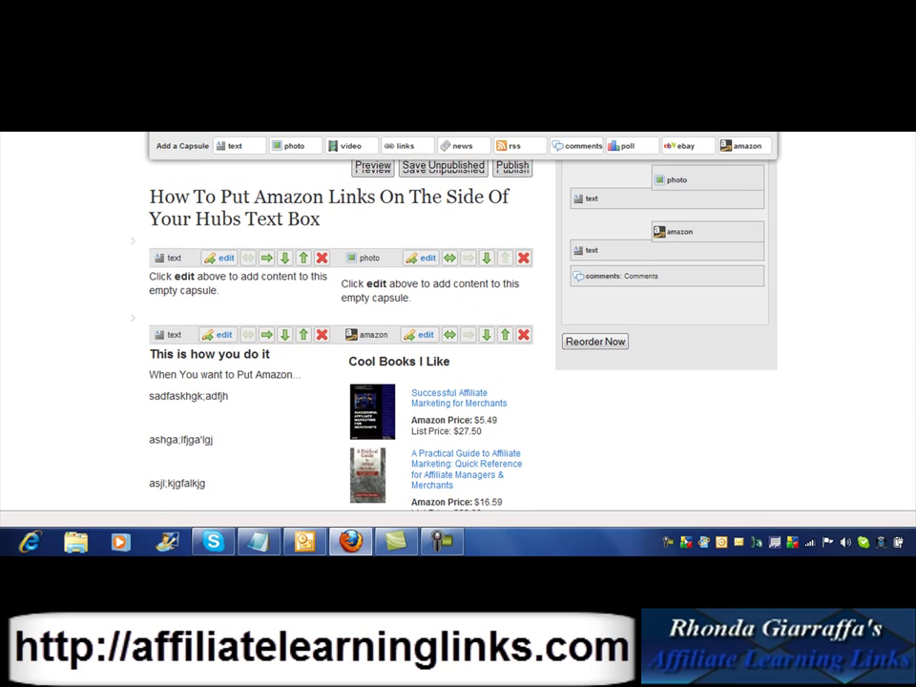
scroll(458, 324, up, 2)
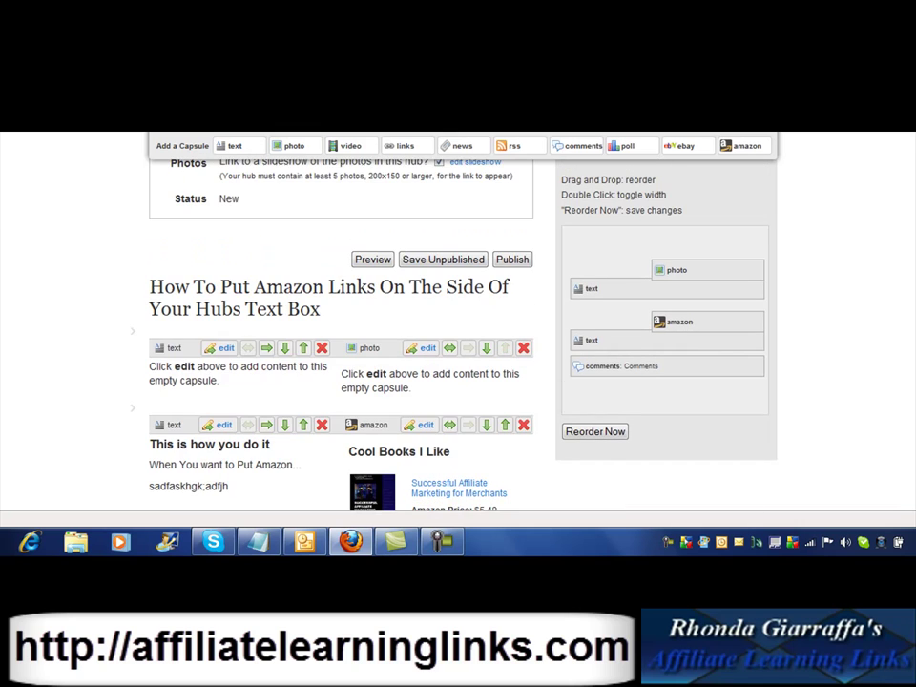
scroll(458, 325, down, 5)
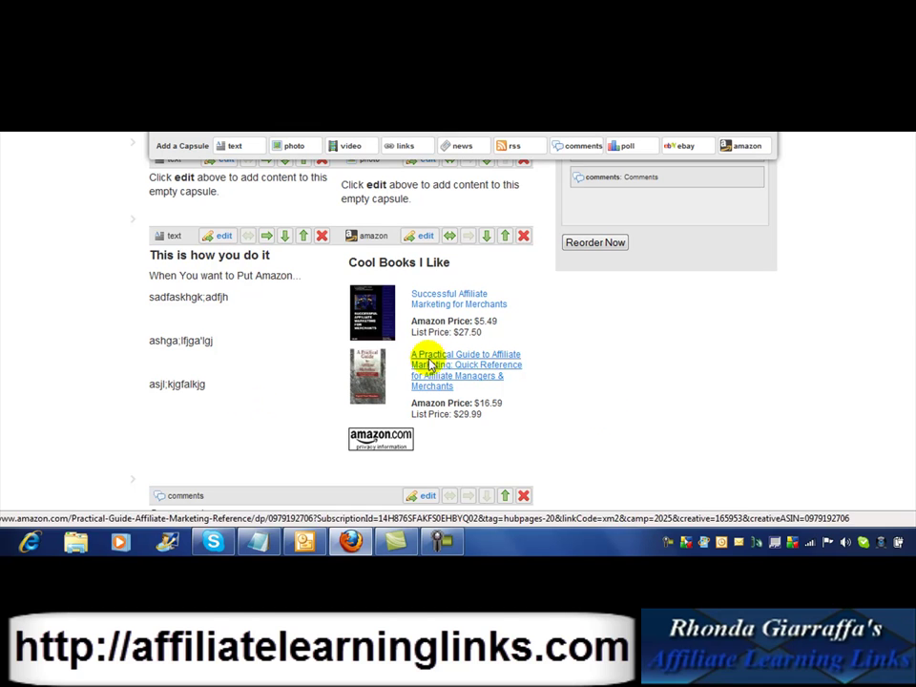
scroll(341, 324, up, 5)
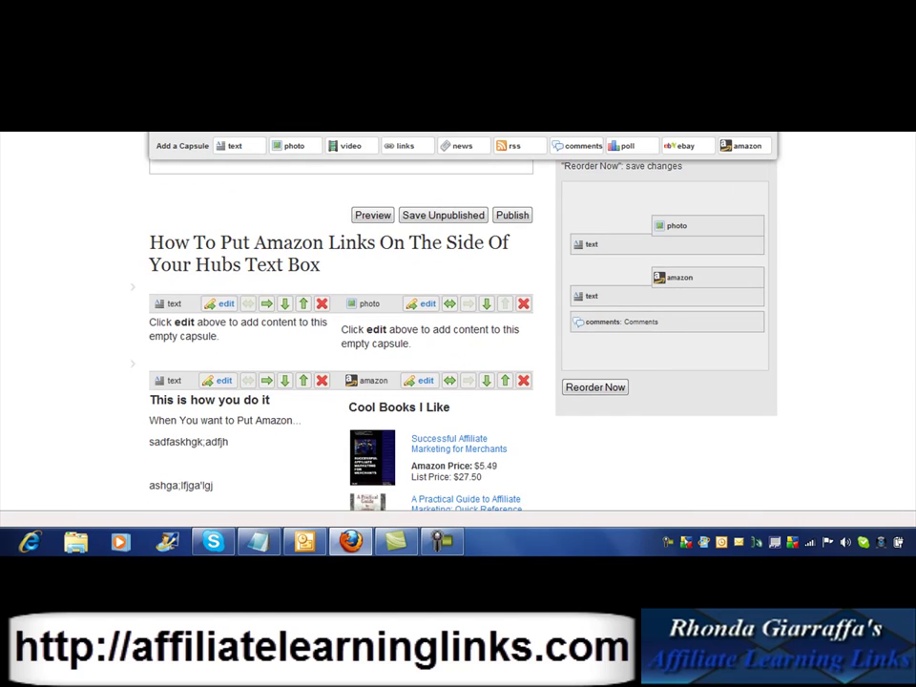
scroll(341, 324, down, 7)
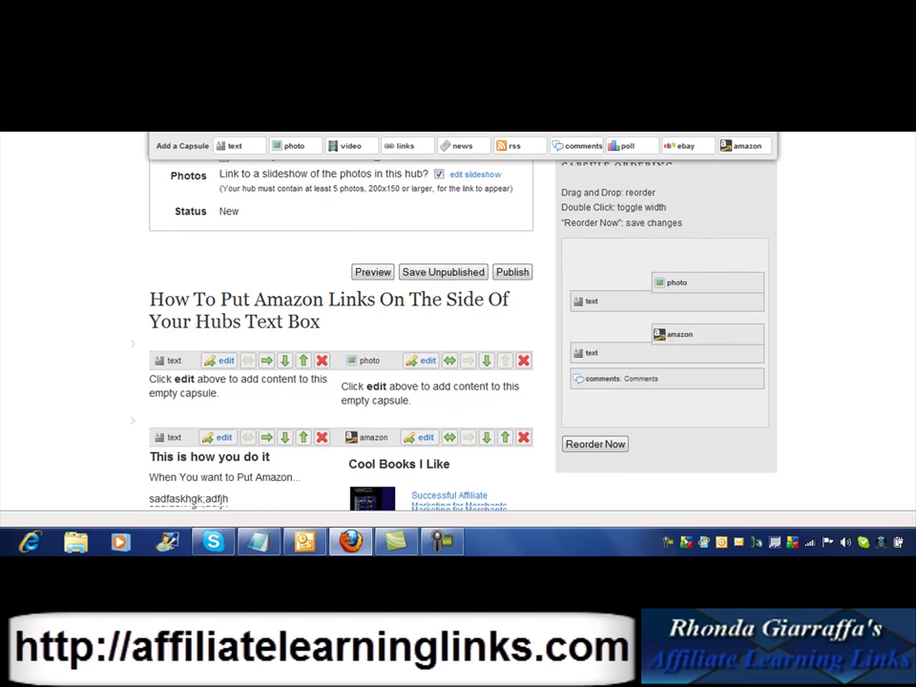
scroll(341, 324, up, 2)
scroll(340, 325, up, 5)
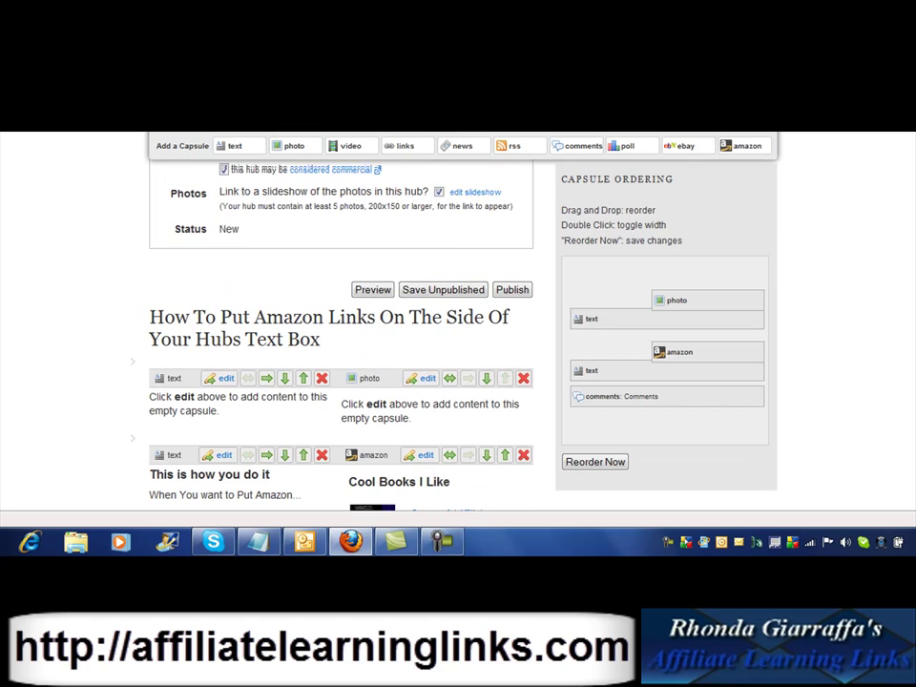
scroll(340, 324, up, 3)
scroll(340, 324, up, 1)
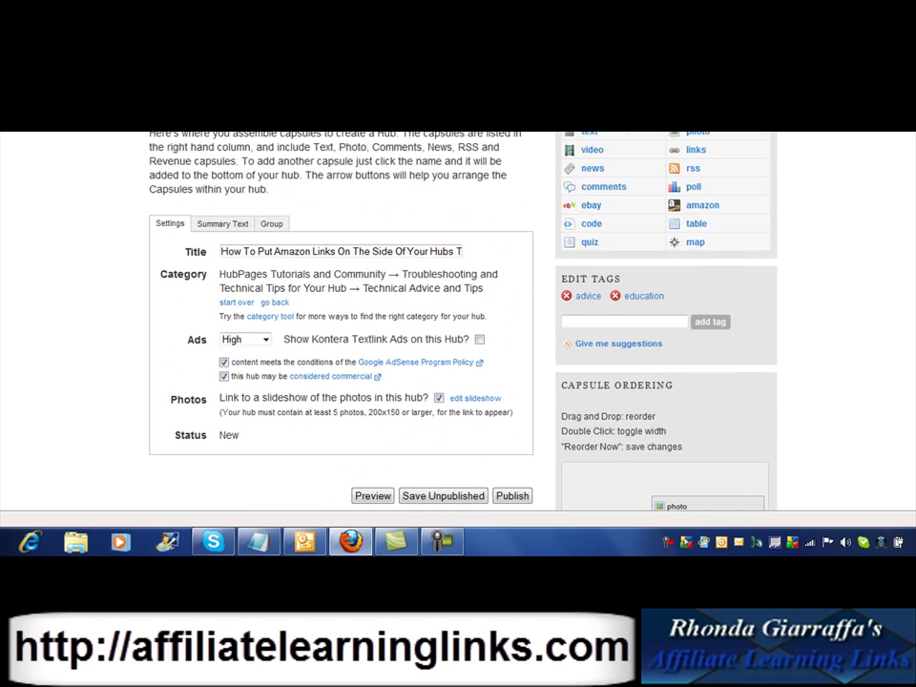